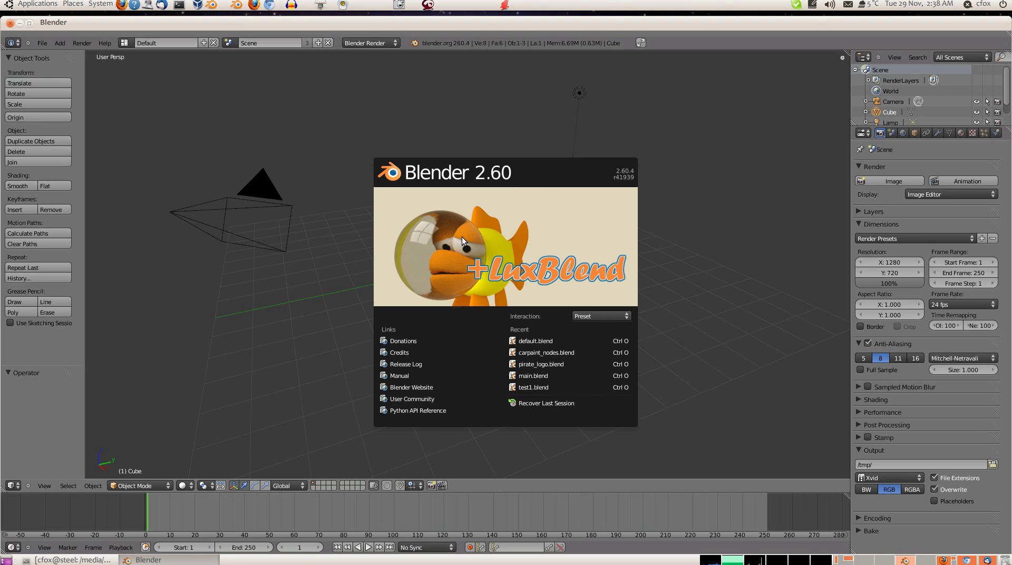
- Dismiss the Blender 2.60 splash screen to reveal the default cube, camera and lamp scene
left_click(724, 330)
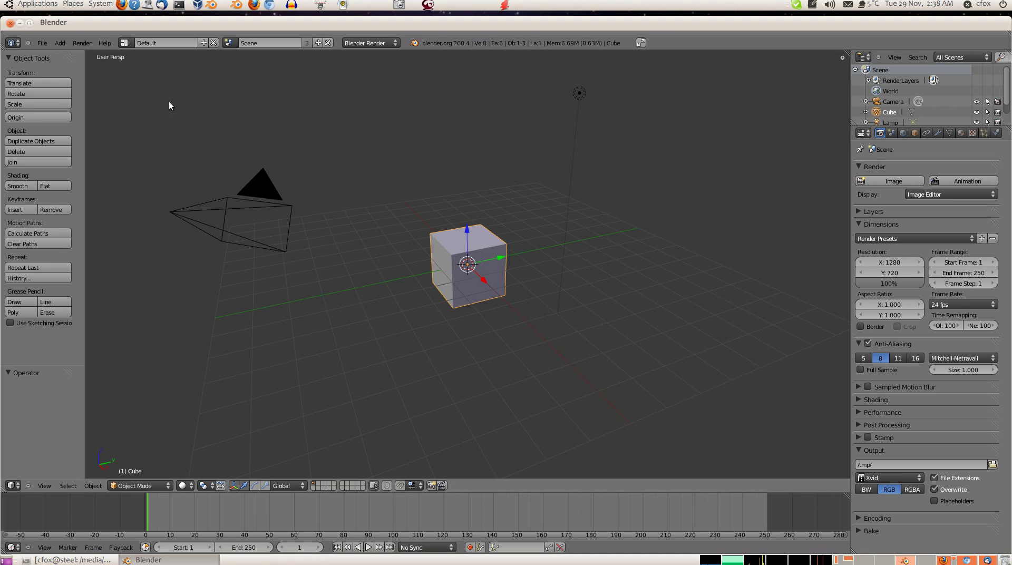
- Create a new World texture in the Texture properties
left_click(125, 42)
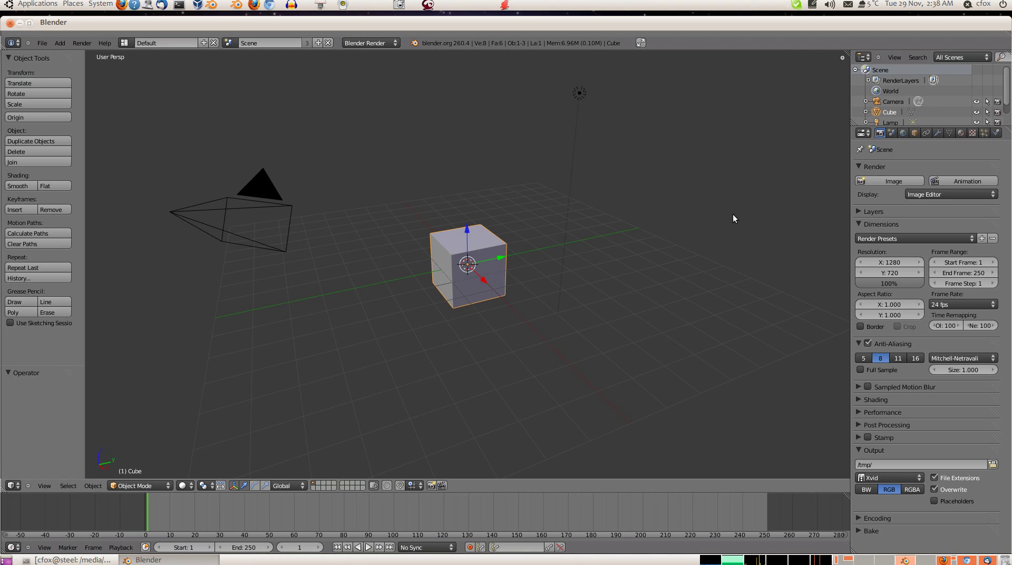
left_click(973, 133)
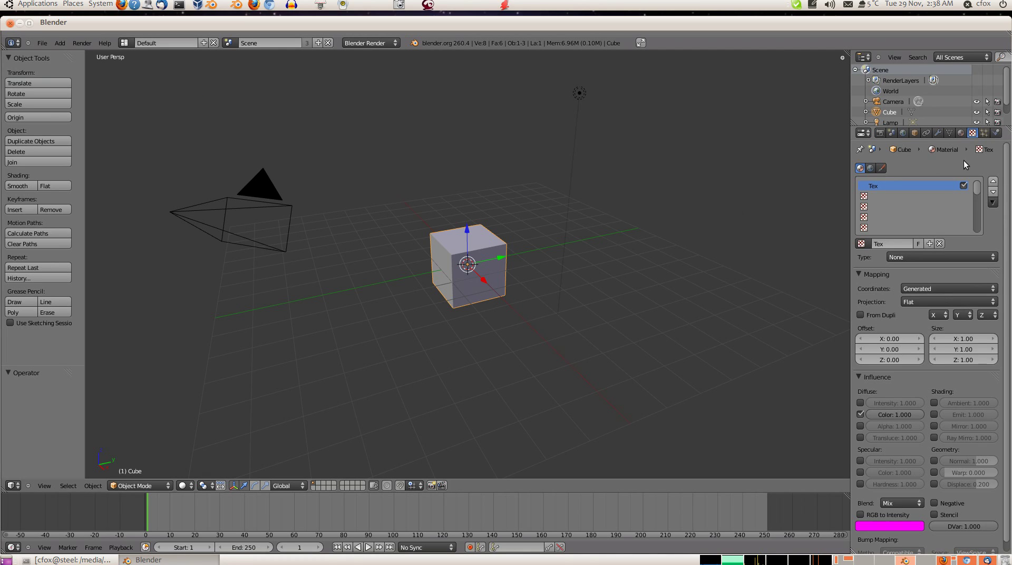
left_click(870, 168)
left_click(900, 245)
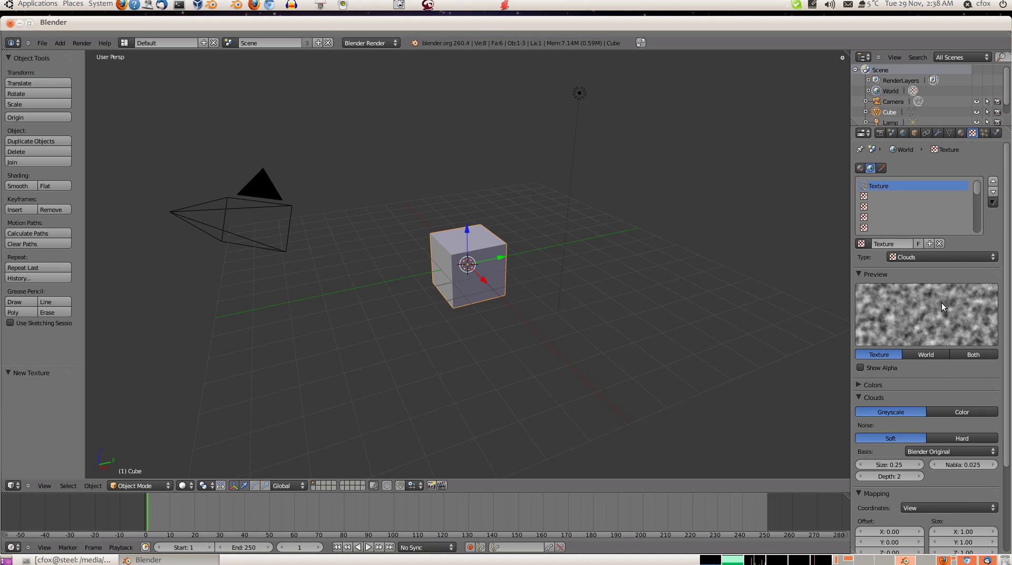
- Make the texture a Blend gradient with Spherical progression, named 'Vignette'
left_click(950, 257)
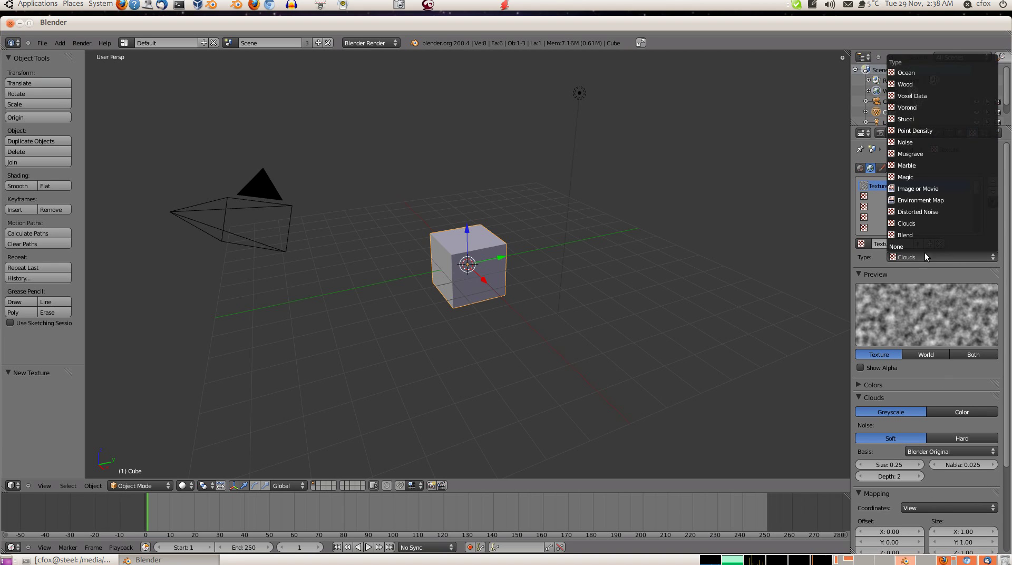
left_click(926, 234)
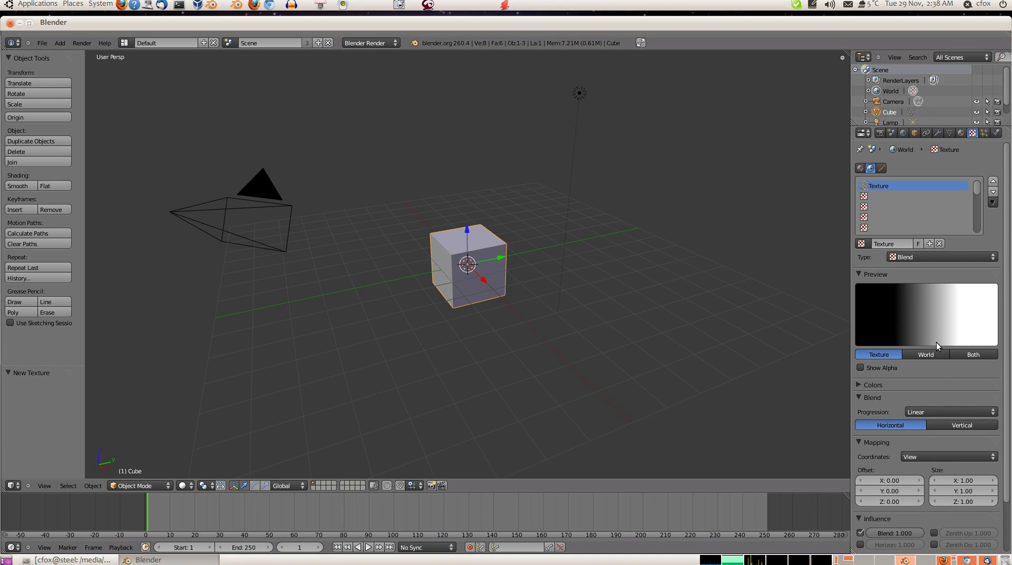
left_click(939, 410)
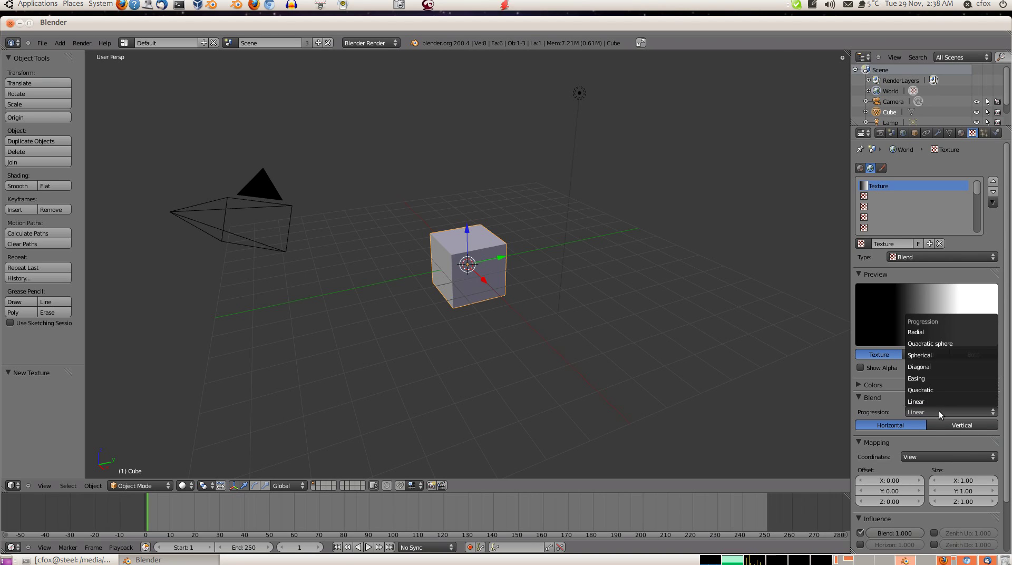
left_click(944, 355)
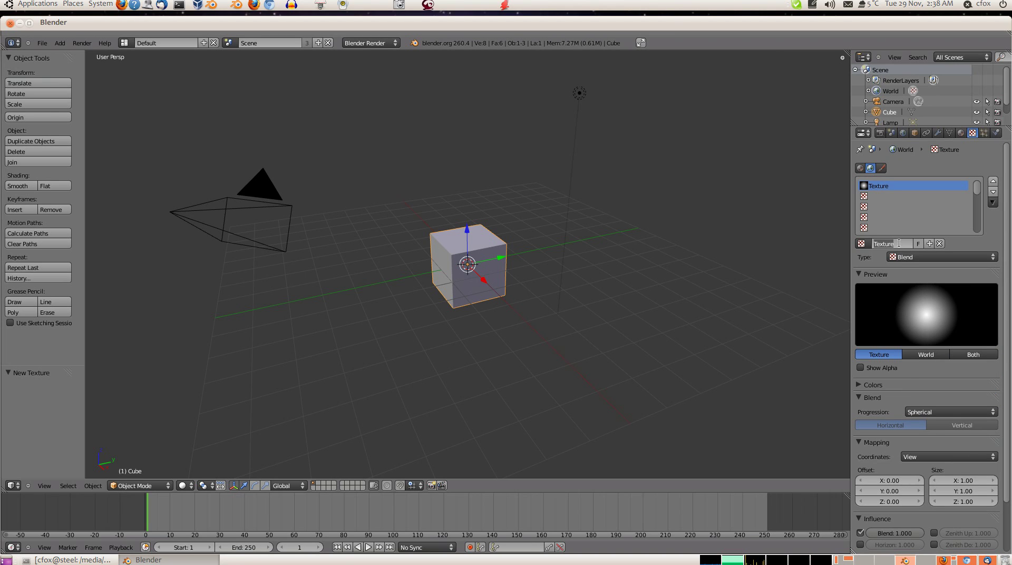
type("C")
type("ignette")
key("Return")
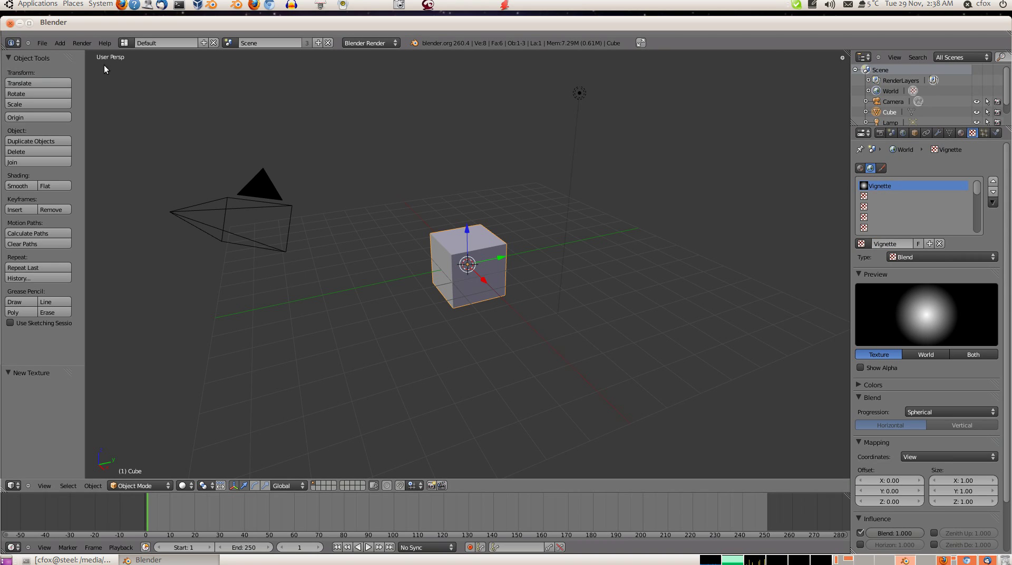
- Switch to the Compositing layout and delete the Render Layers node
left_click(124, 43)
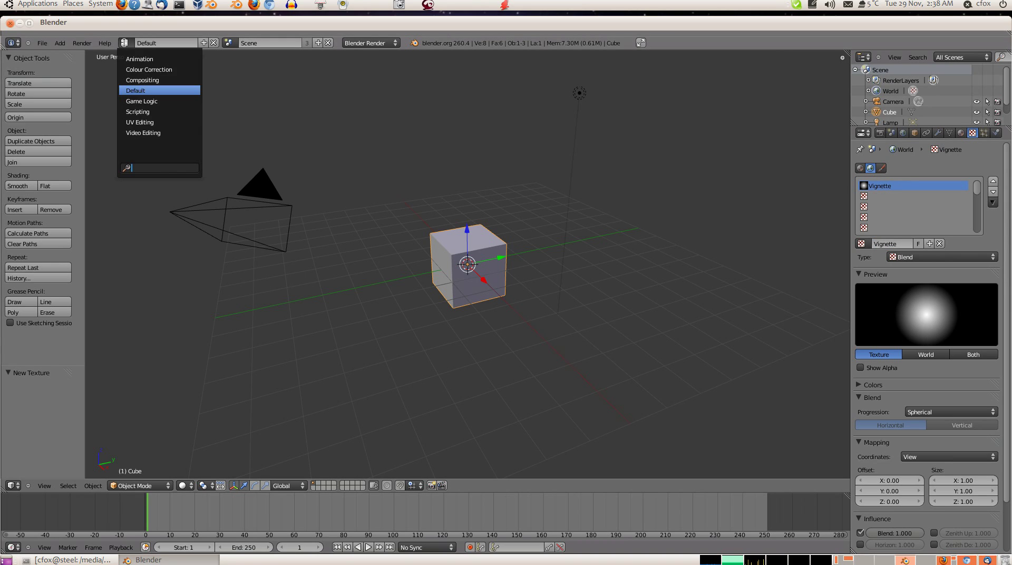
left_click(170, 80)
left_click(302, 141)
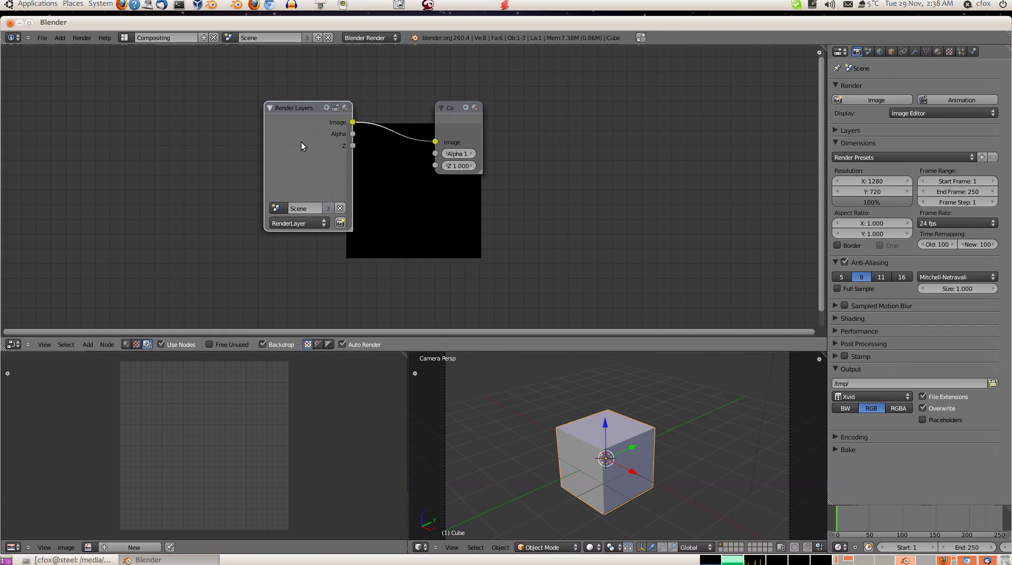
key("x")
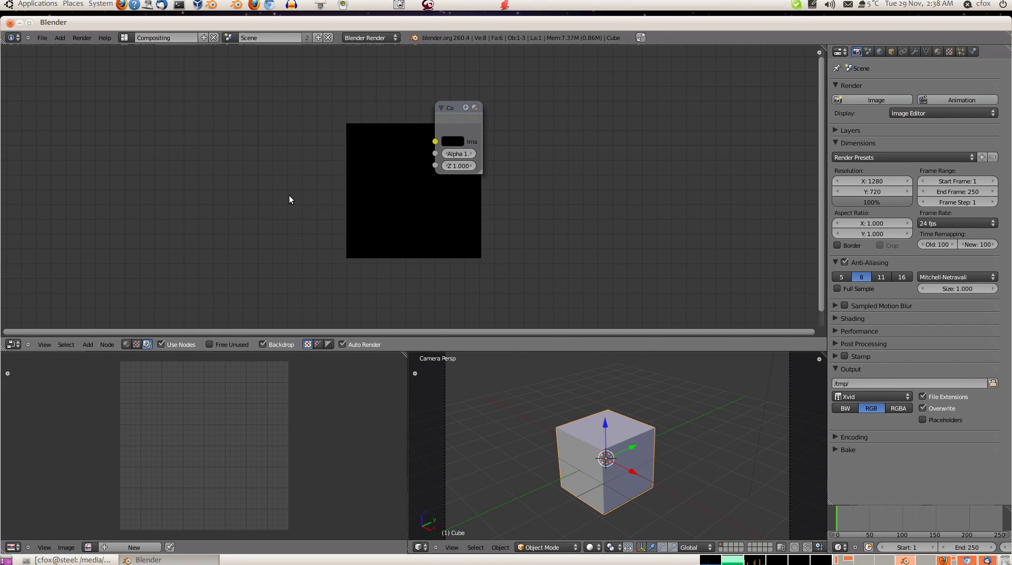
- Add an Image input node loaded with the .avi clip from Projects/OpticalVampire/Comparison 4
left_click(88, 344)
mouse_move(105, 334)
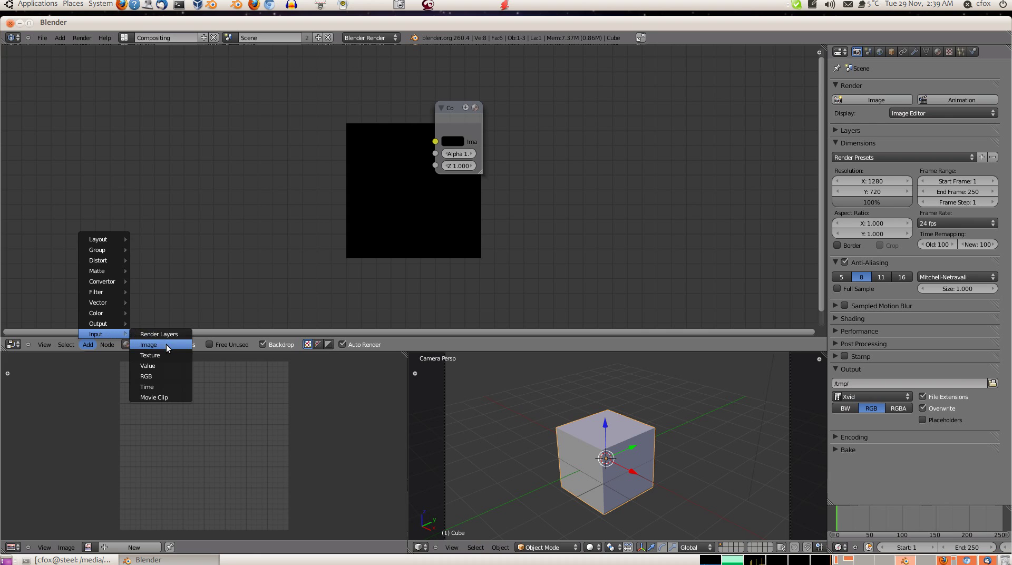
left_click(158, 344)
left_click(86, 74)
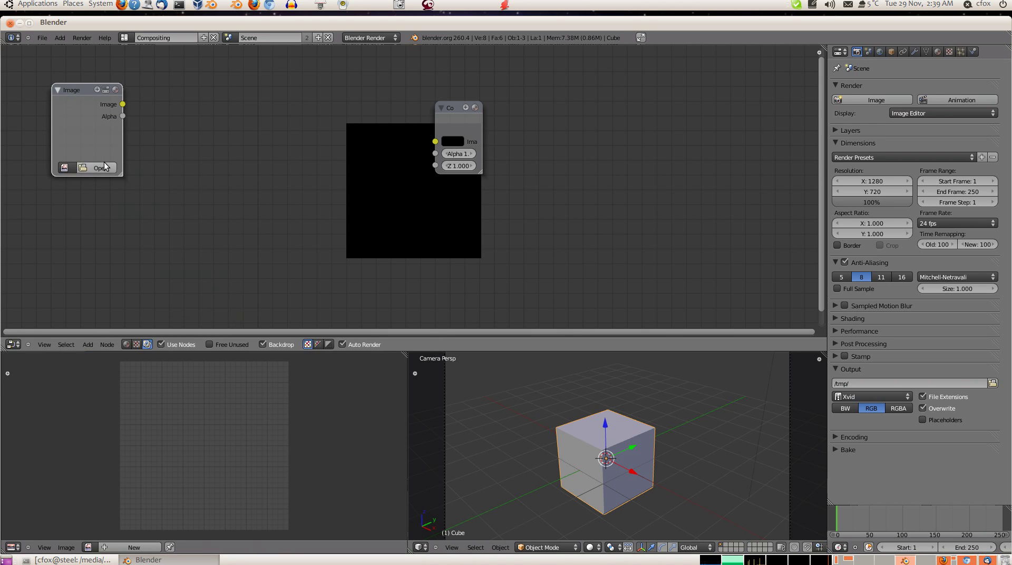
left_click(103, 167)
left_click(29, 169)
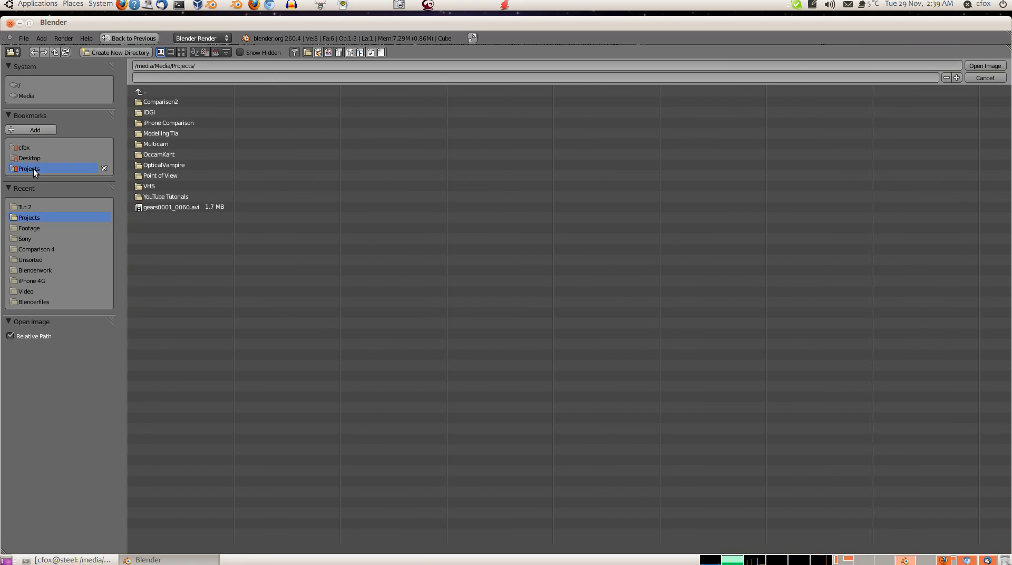
left_click(184, 165)
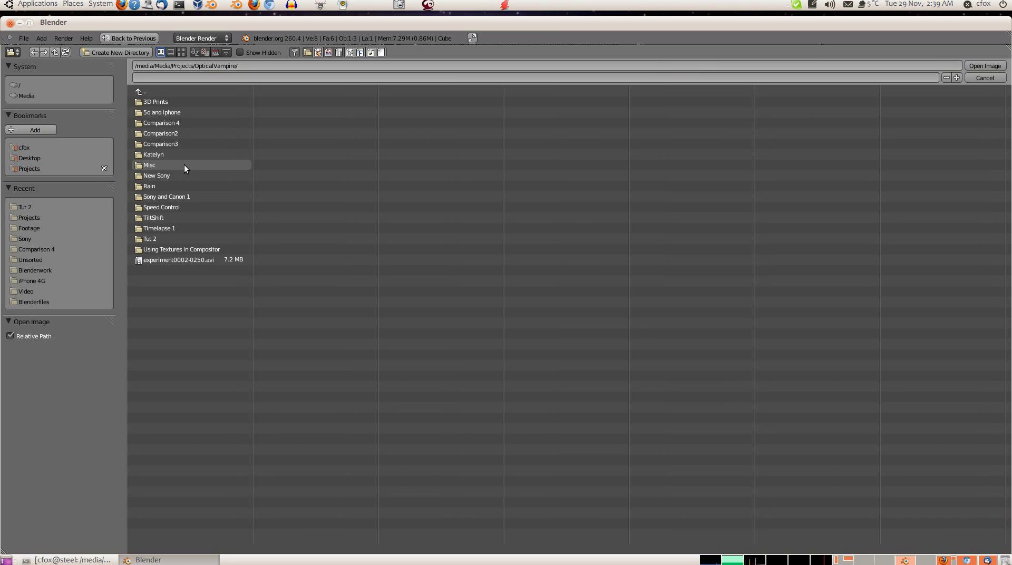
left_click(185, 122)
double_click(176, 134)
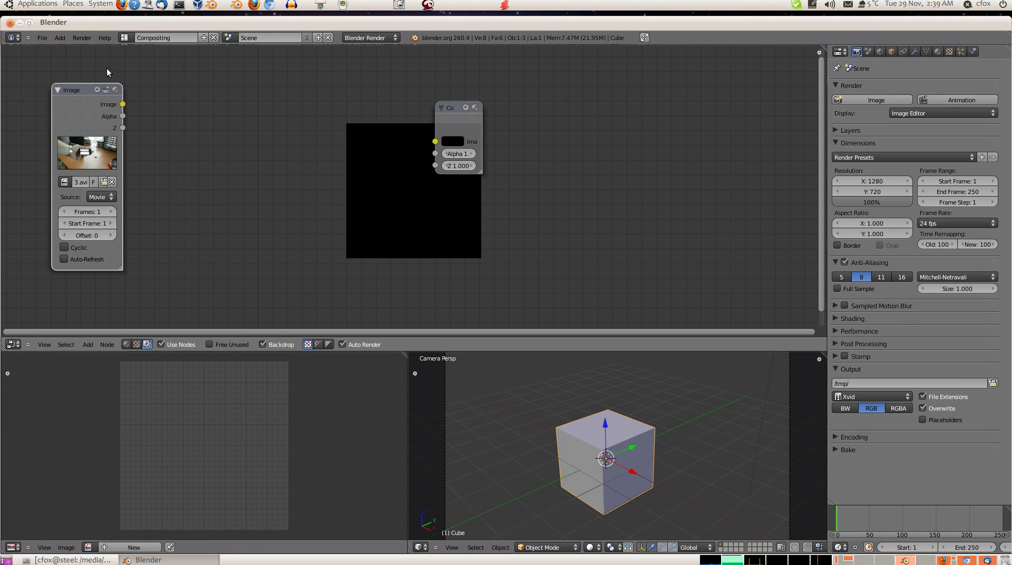
- Add a Texture input node below the Image node using the Vignette texture
left_click_drag(91, 142, 82, 136)
left_click(88, 344)
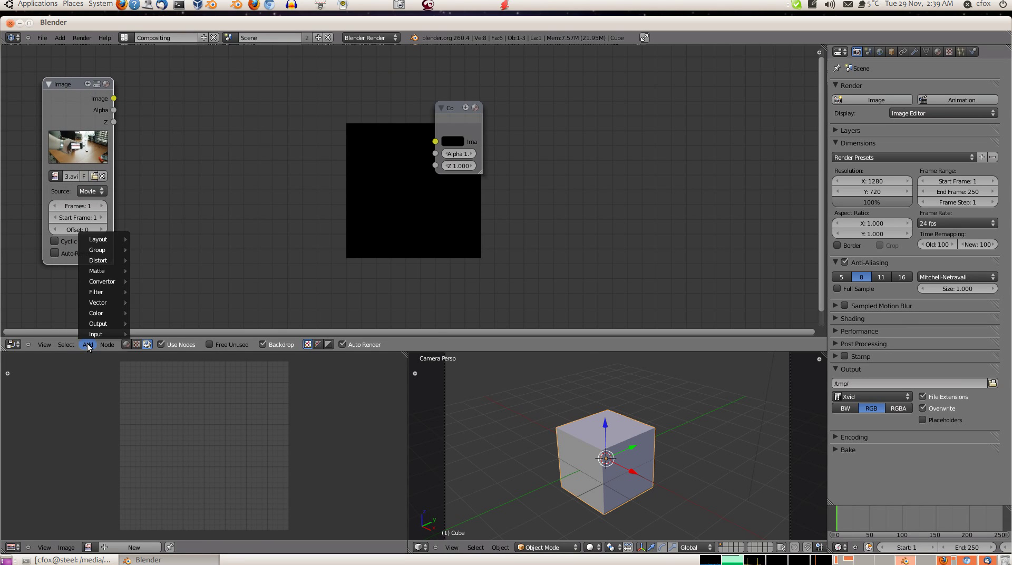
mouse_move(98, 335)
left_click(150, 355)
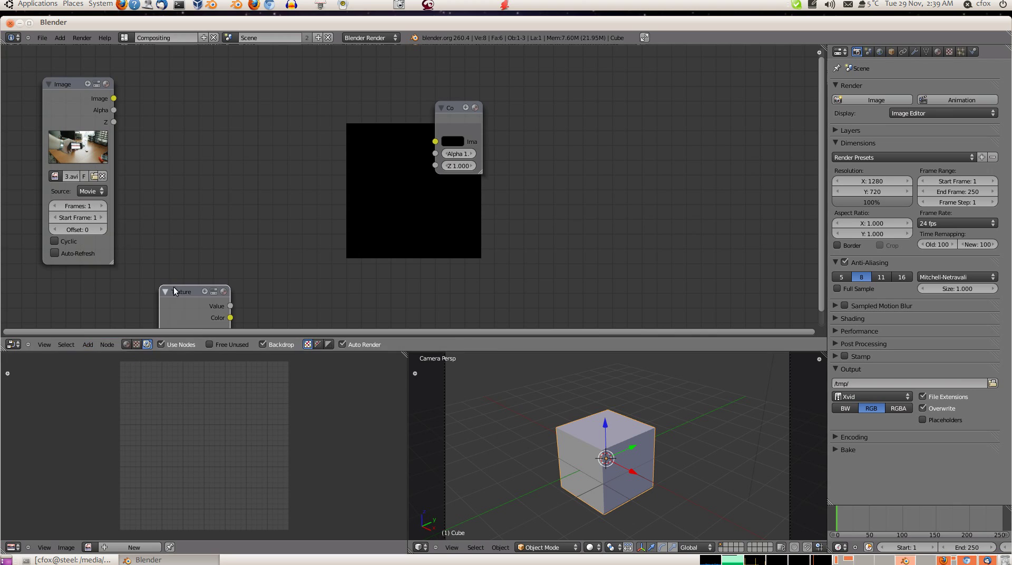
left_click(200, 272)
left_click(201, 273)
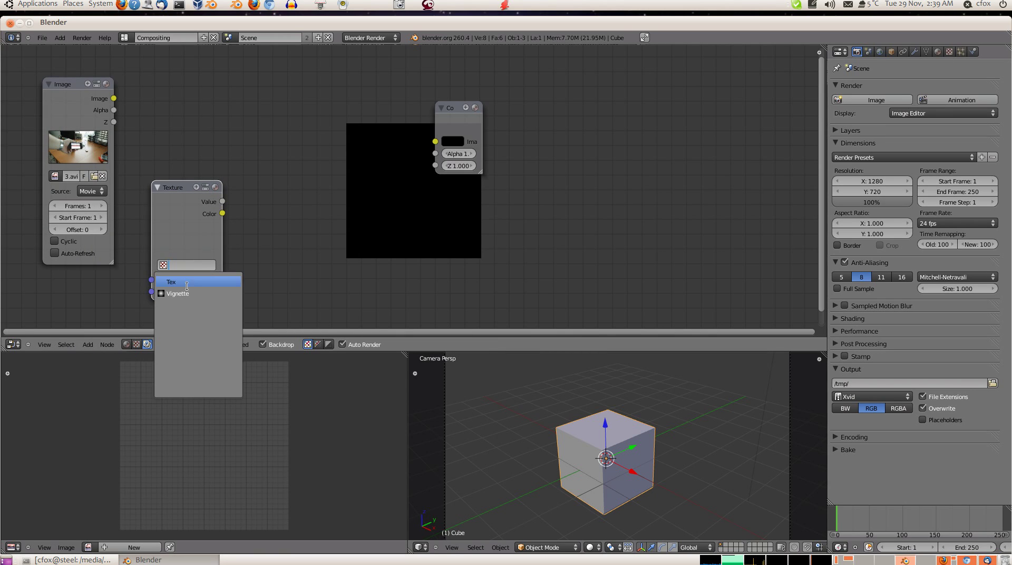
left_click(222, 283)
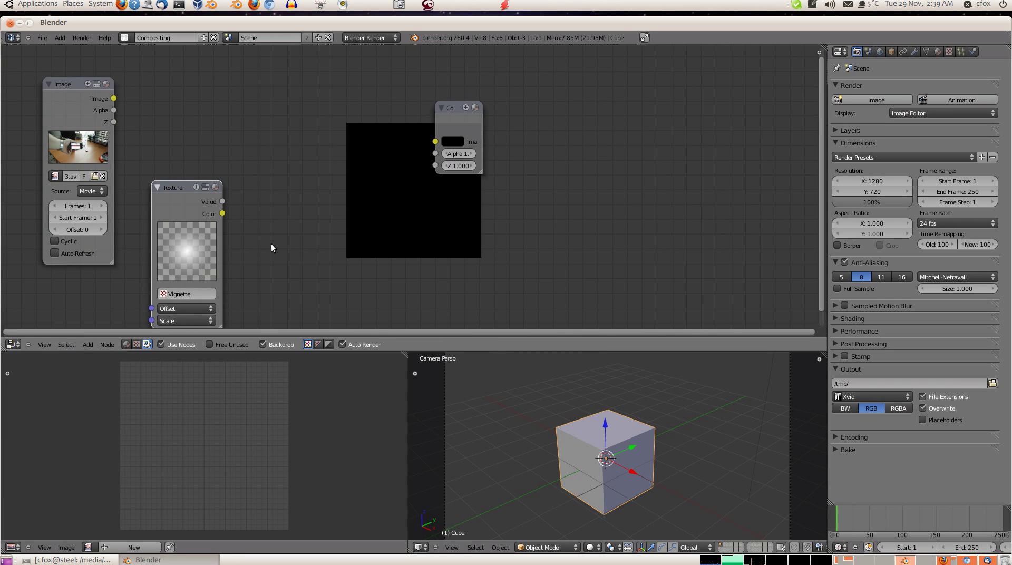
- Maximize the node editor and arrange the Image node above the Texture node
key("ctrl+Up")
left_click(84, 164)
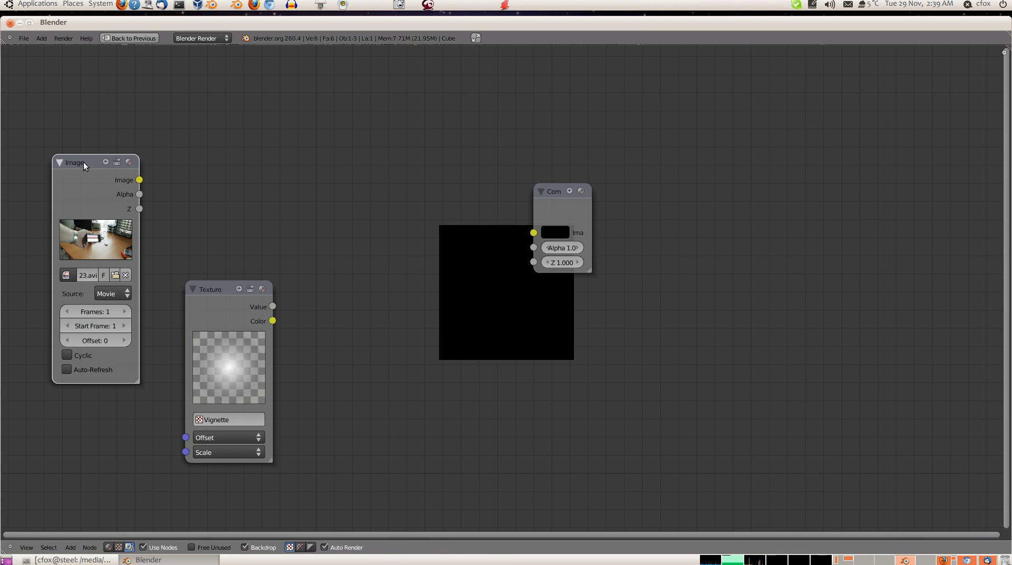
left_click_drag(84, 165, 73, 82)
left_click_drag(234, 294, 94, 339)
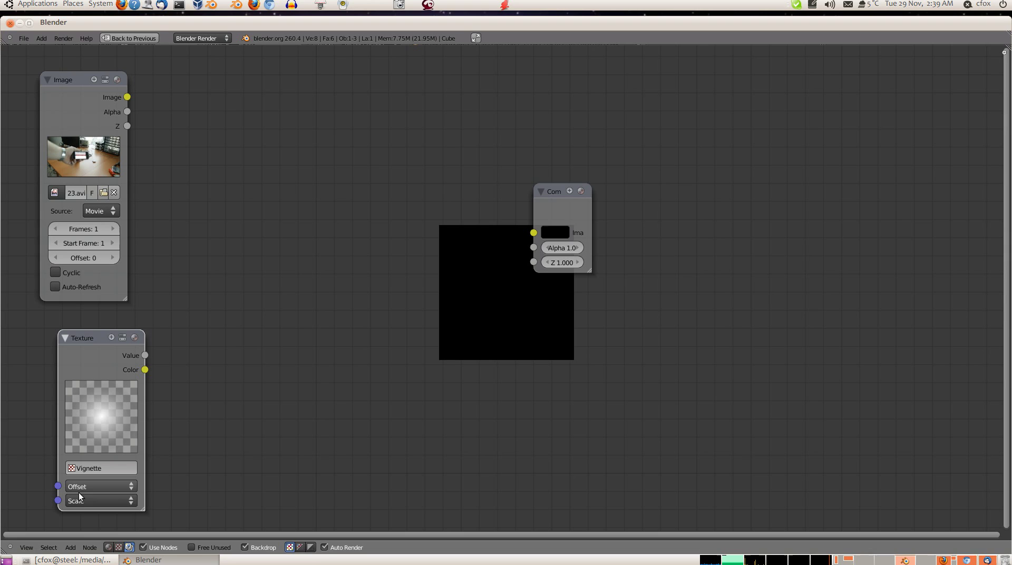
- Add a Mix node in the centre and a Viewer node right of Composite
left_click(72, 548)
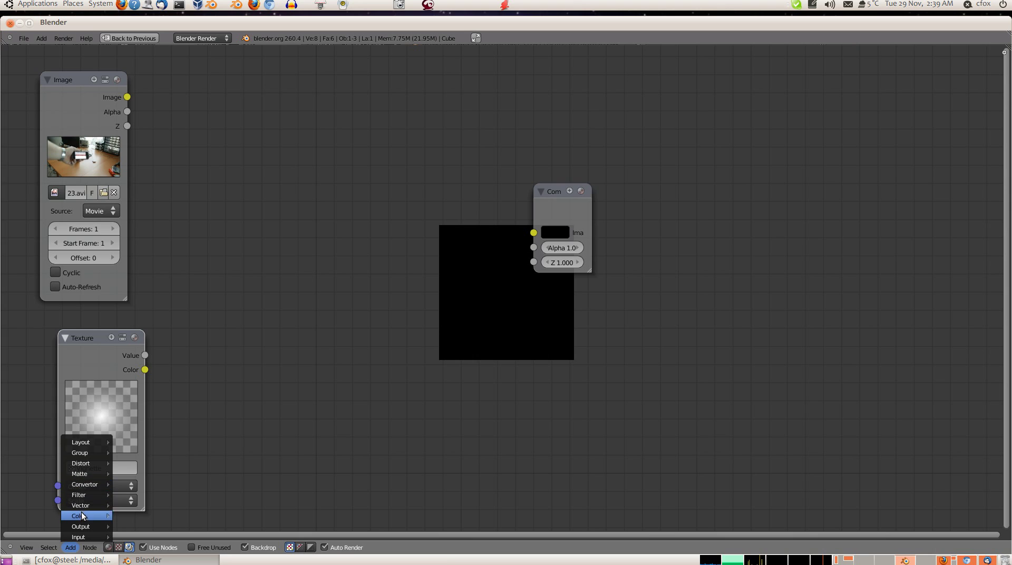
mouse_move(79, 516)
left_click(153, 411)
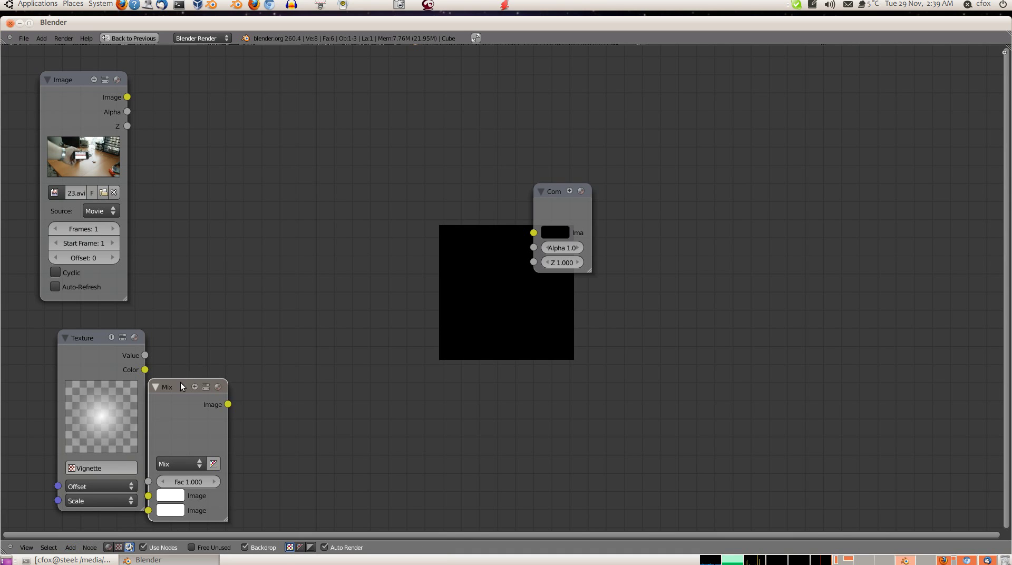
left_click_drag(156, 420, 339, 308)
left_click(70, 547)
mouse_move(84, 526)
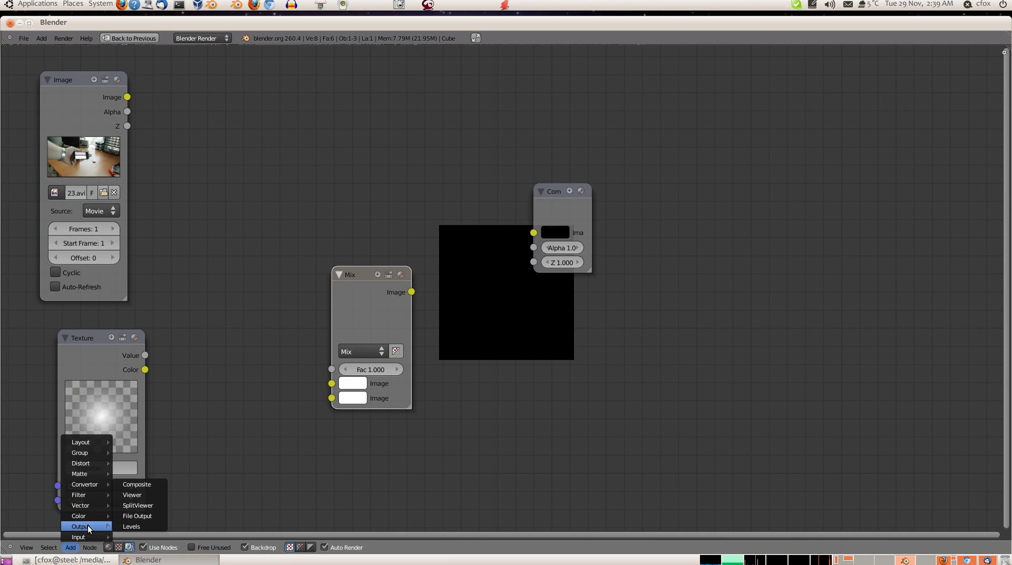
left_click(147, 496)
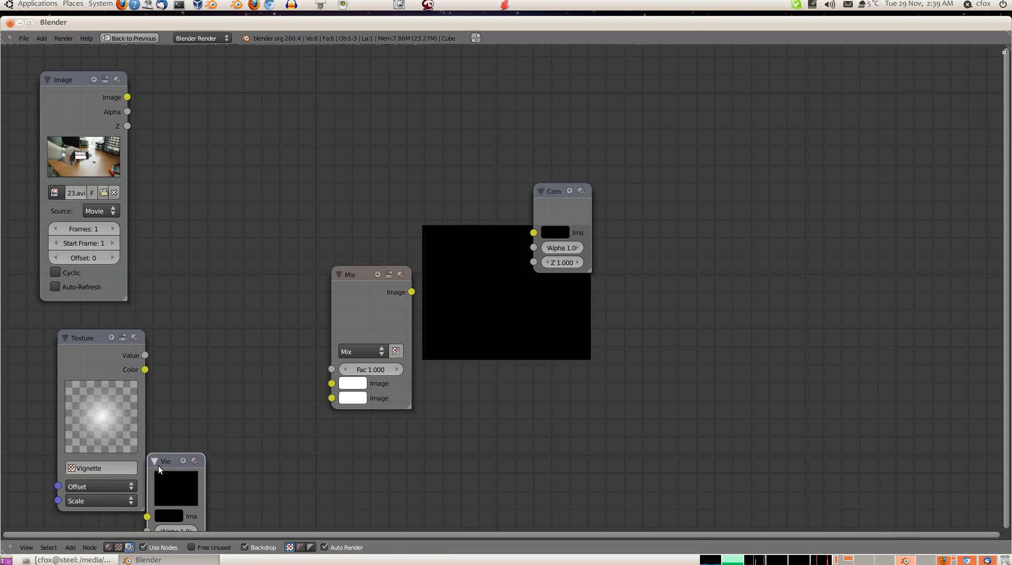
left_click(680, 316)
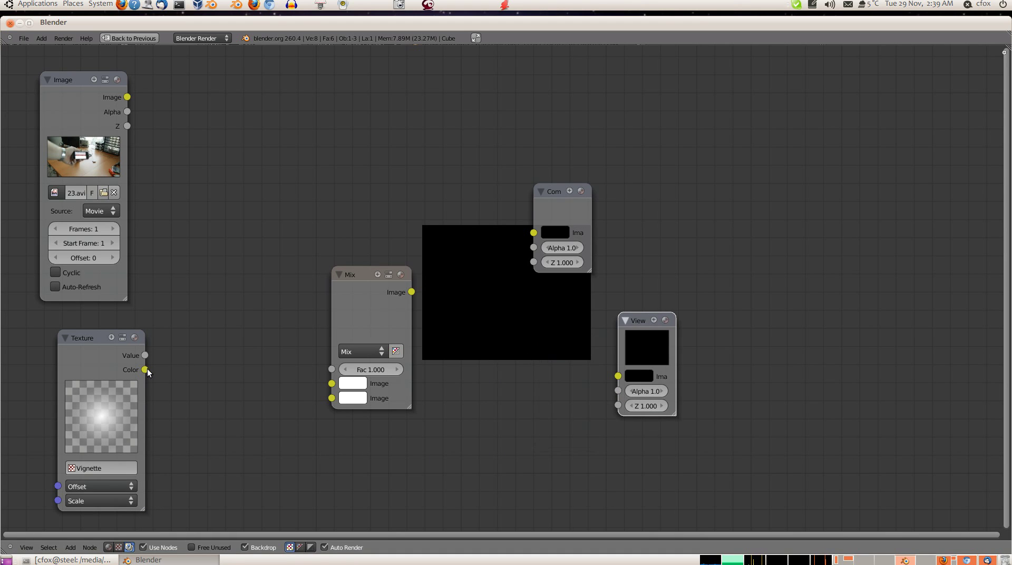
- Wire the movie and Vignette texture into the Mix inputs, and Mix into the Viewer
left_click_drag(145, 369, 332, 398)
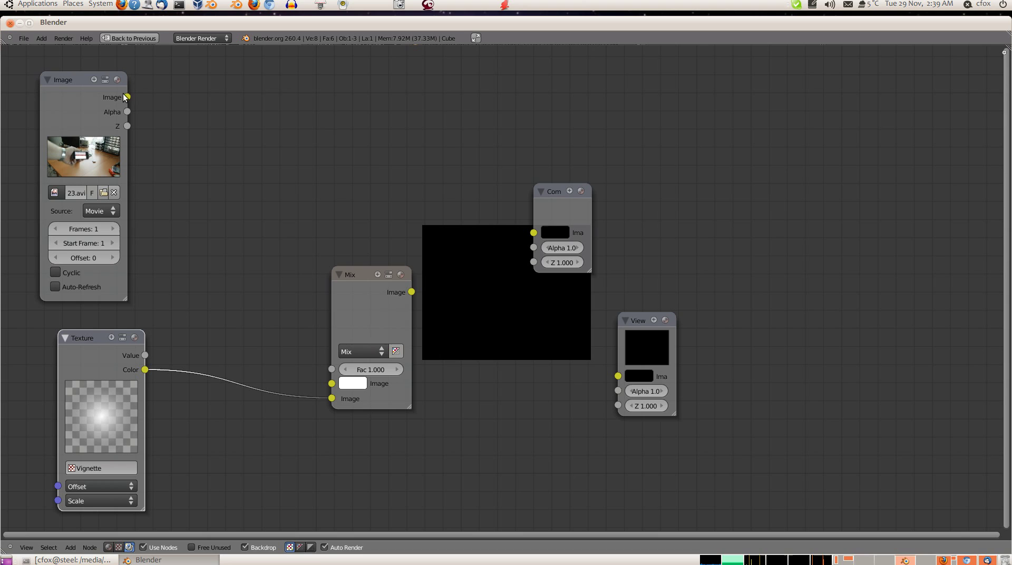
left_click_drag(127, 97, 332, 384)
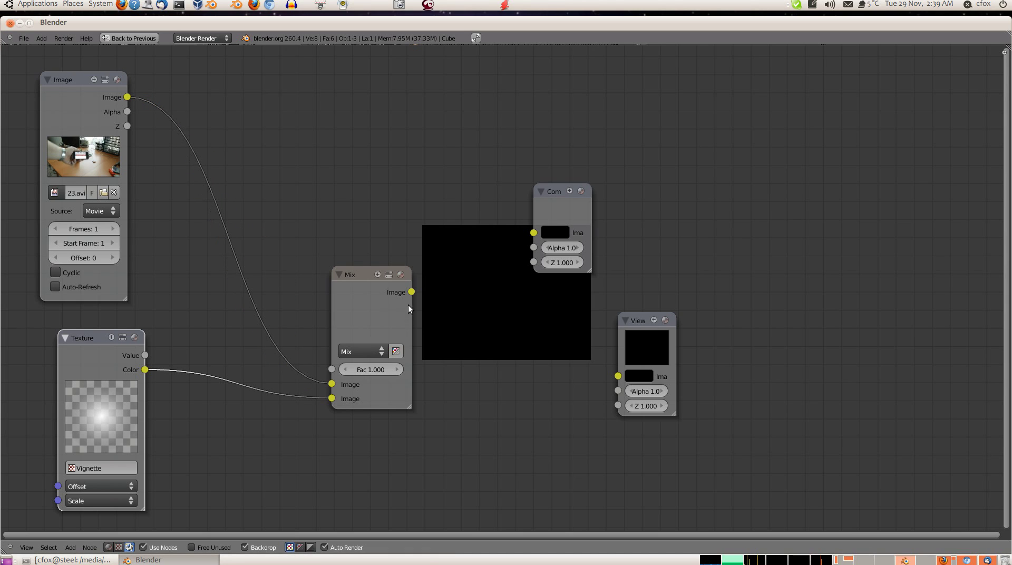
left_click_drag(412, 292, 619, 378)
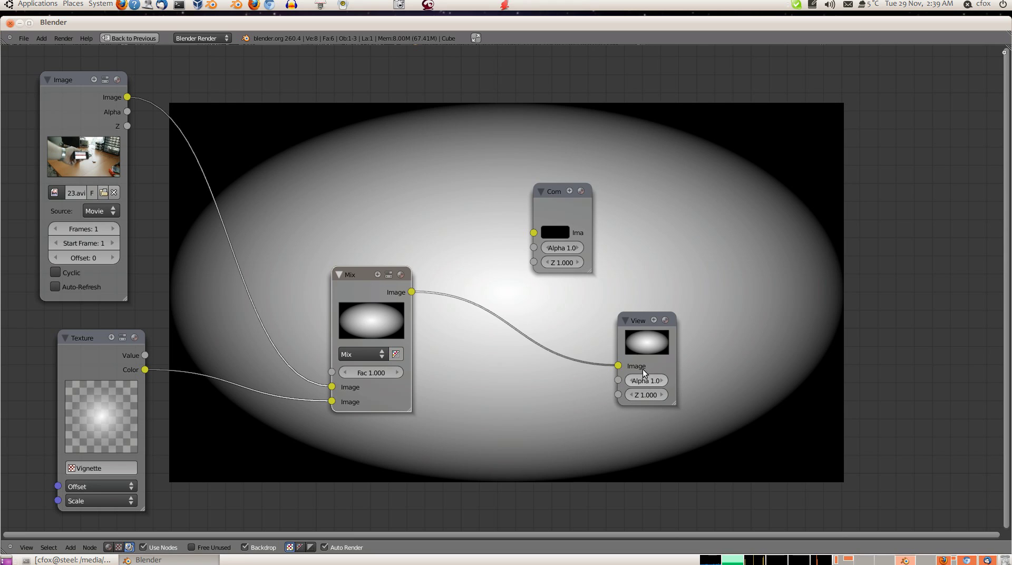
- Set the Mix node to Multiply with Fac 0.75, fine-tuned to 0.752
left_click(363, 355)
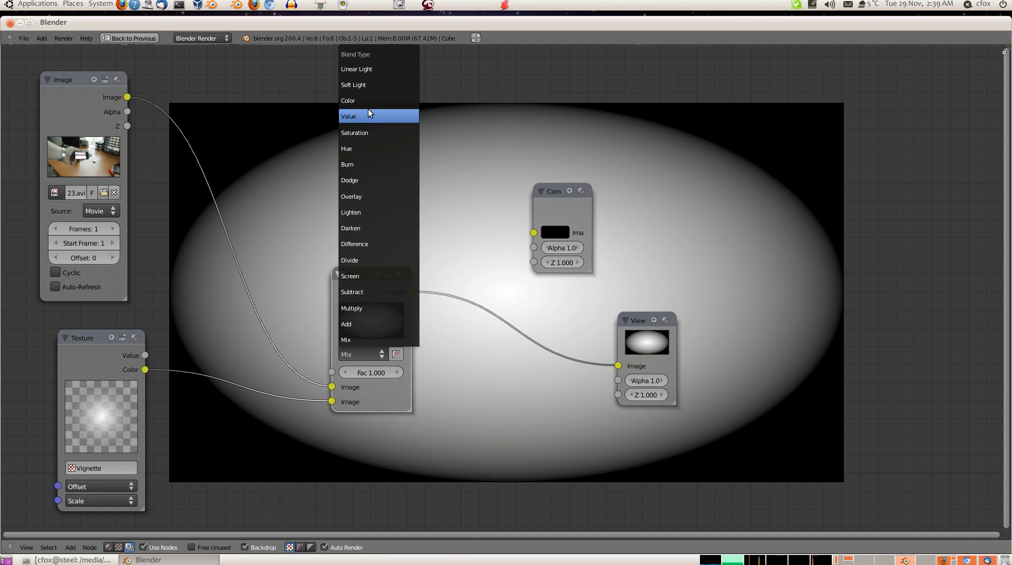
left_click(372, 308)
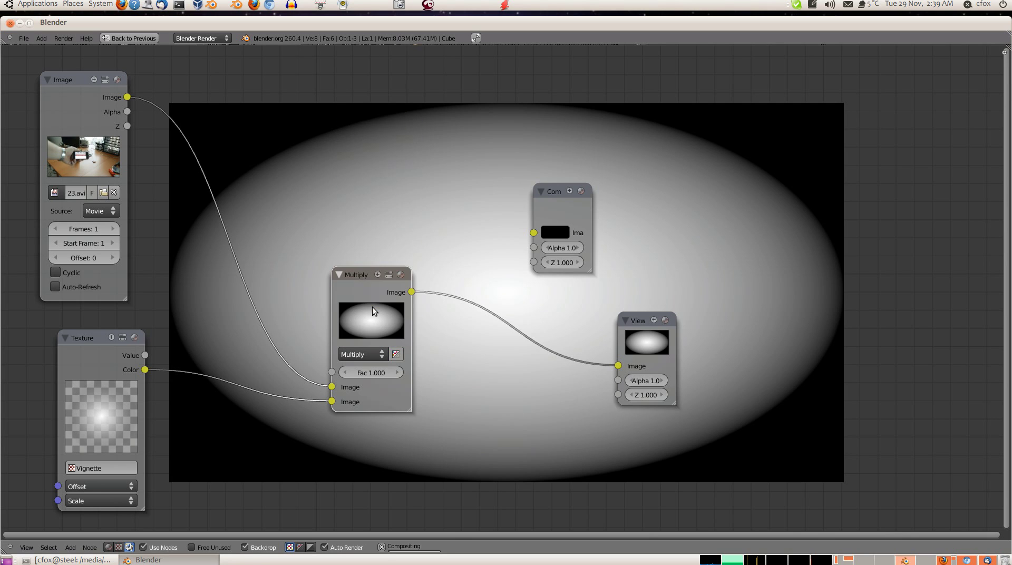
left_click(376, 373)
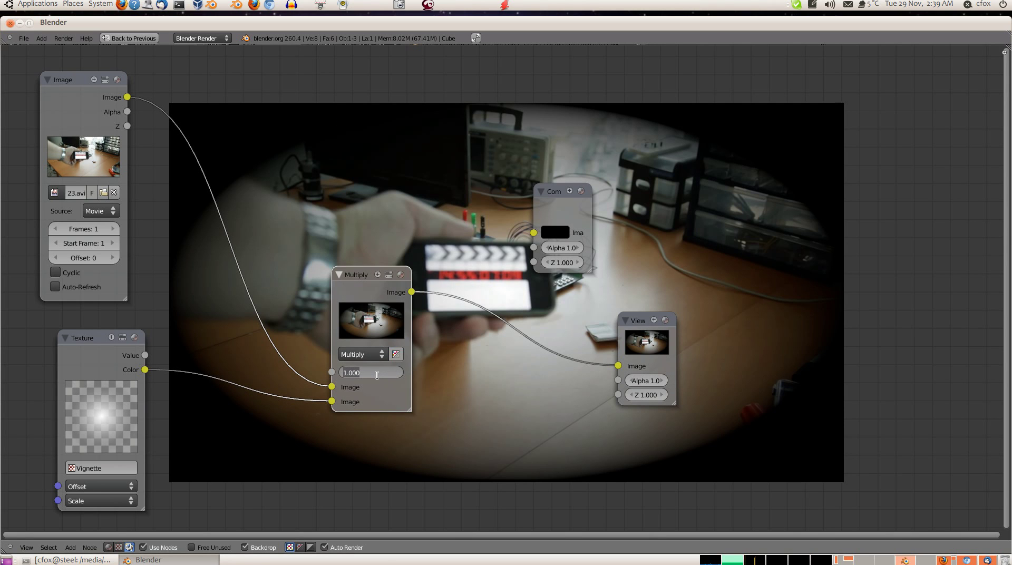
type("0.75")
key("Return")
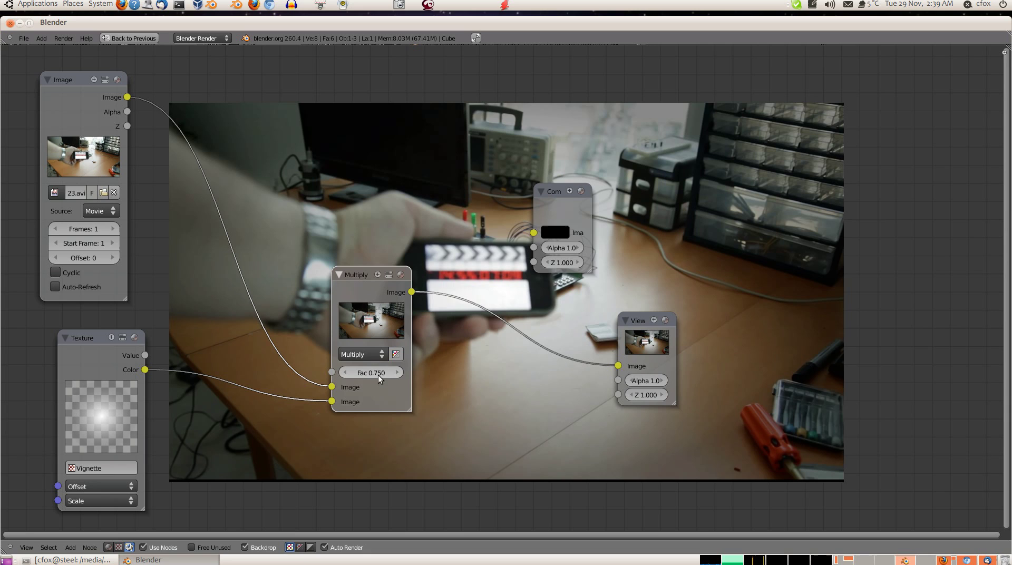
left_click_drag(366, 276, 361, 297)
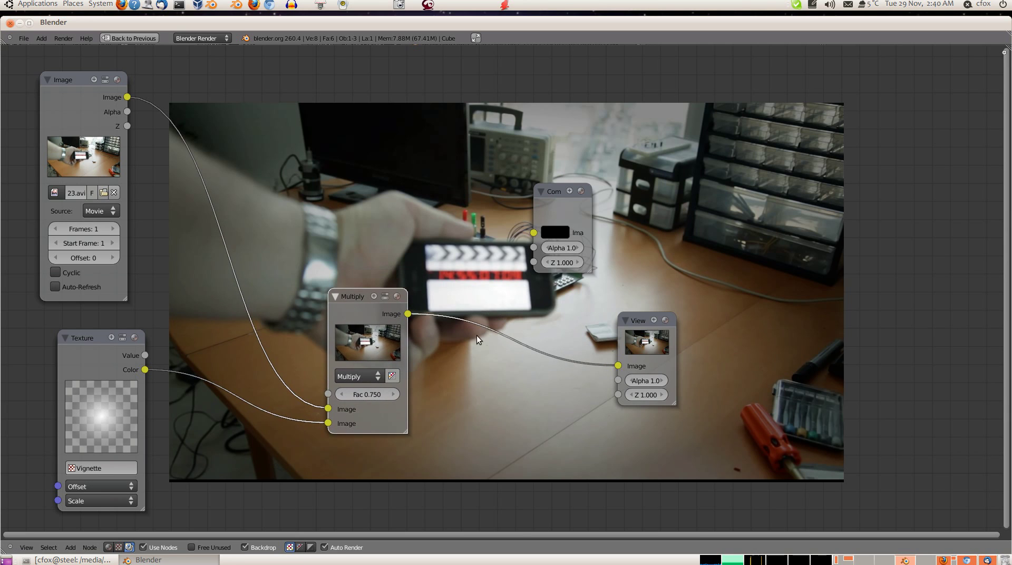
mouse_move(388, 400)
left_mouse_down()
mouse_move(360, 401)
mouse_move(425, 403)
mouse_move(367, 398)
mouse_move(376, 403)
left_mouse_up()
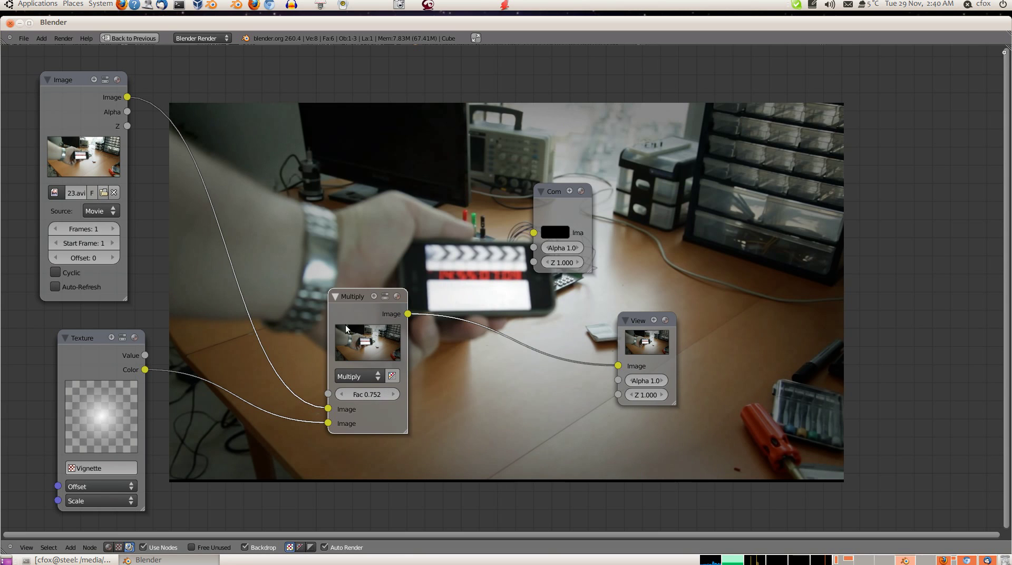
- Spread out the Texture, Multiply, Viewer and Composite nodes into a tidier layout
left_click_drag(102, 339, 78, 339)
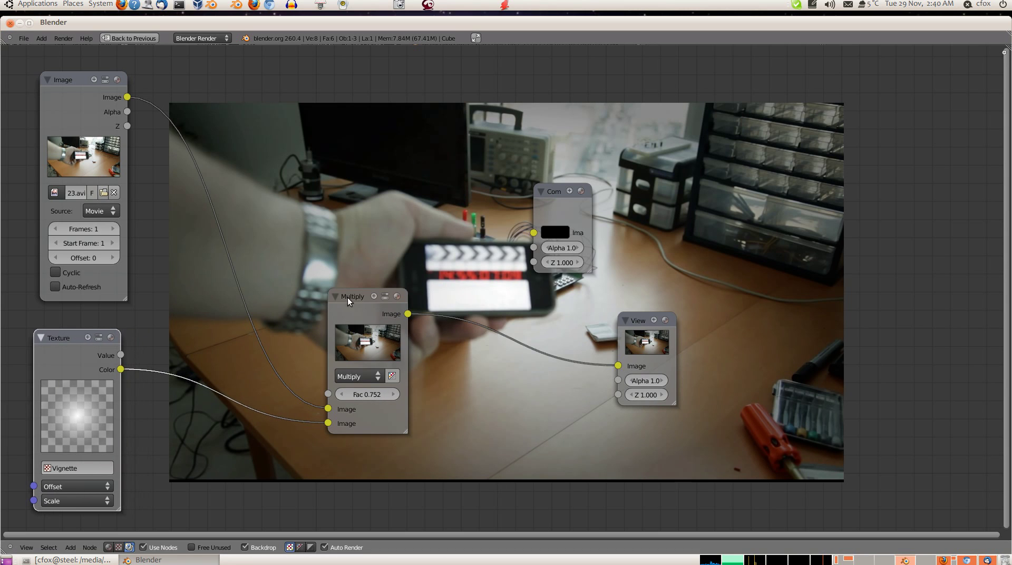
left_click_drag(347, 301, 280, 279)
left_click(640, 321)
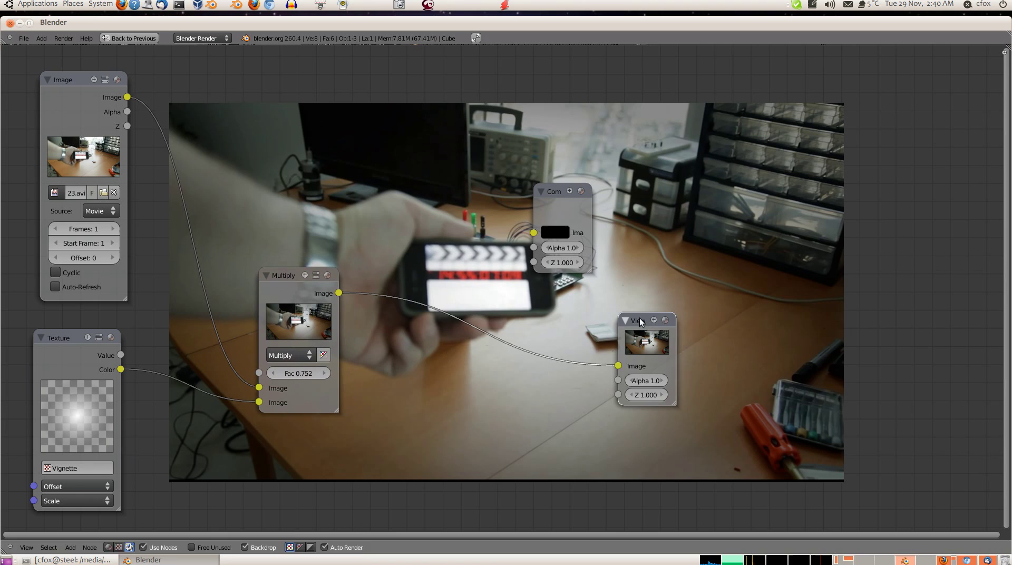
left_click_drag(641, 321, 781, 325)
left_click_drag(552, 197, 946, 79)
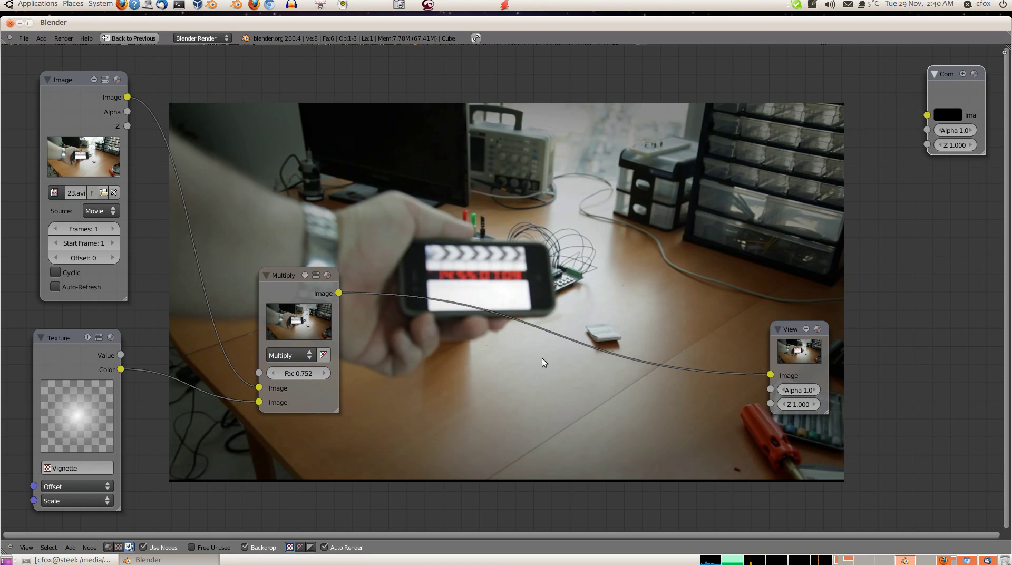
- Add a ColorRamp node, push its black stop right, and position it
left_click(69, 547)
mouse_move(88, 487)
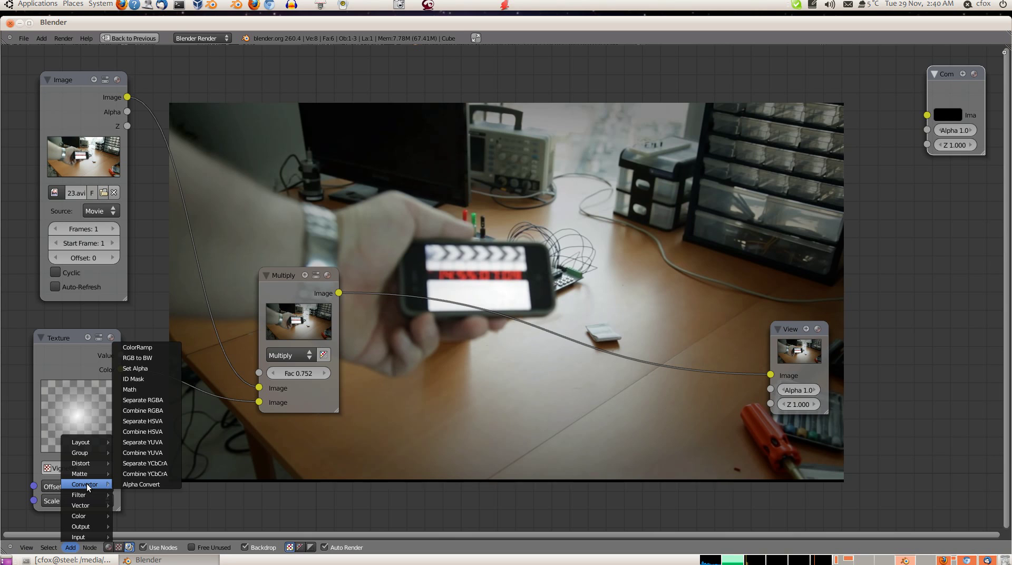
left_click(155, 348)
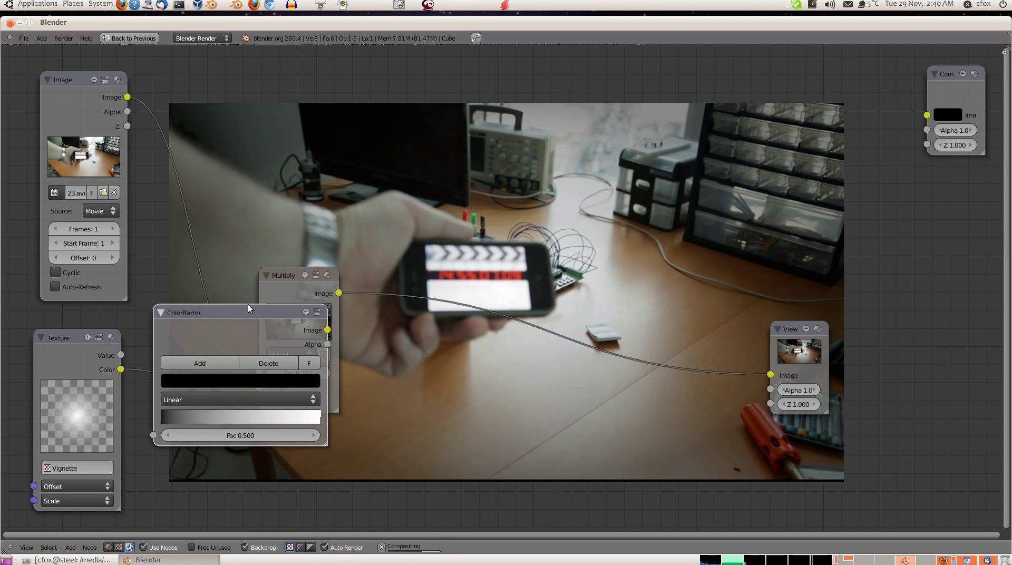
left_click(458, 303)
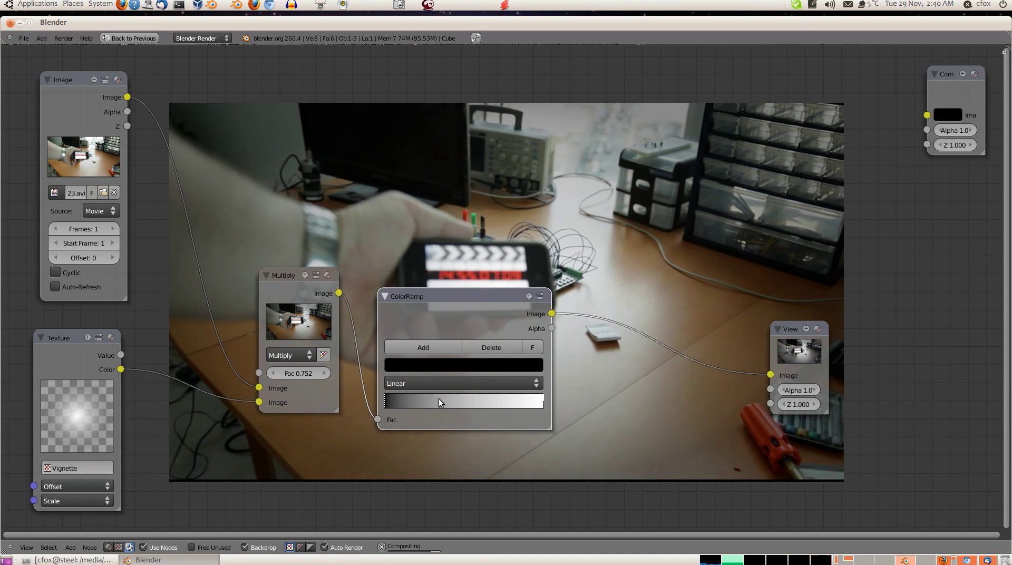
left_click_drag(286, 282, 289, 332)
left_click_drag(386, 405, 389, 405)
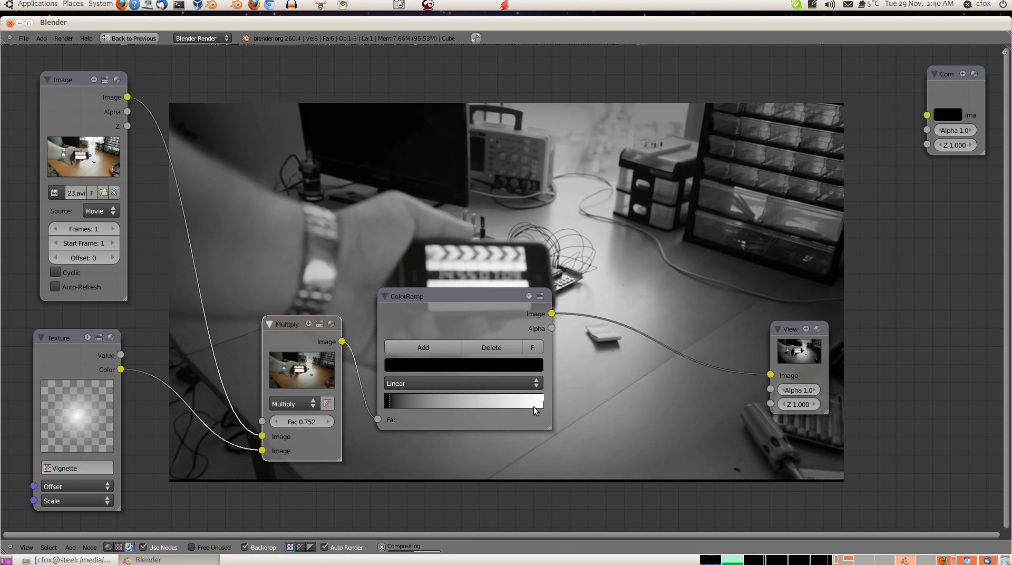
mouse_move(508, 411)
left_mouse_down()
mouse_move(535, 407)
mouse_move(406, 407)
left_mouse_up()
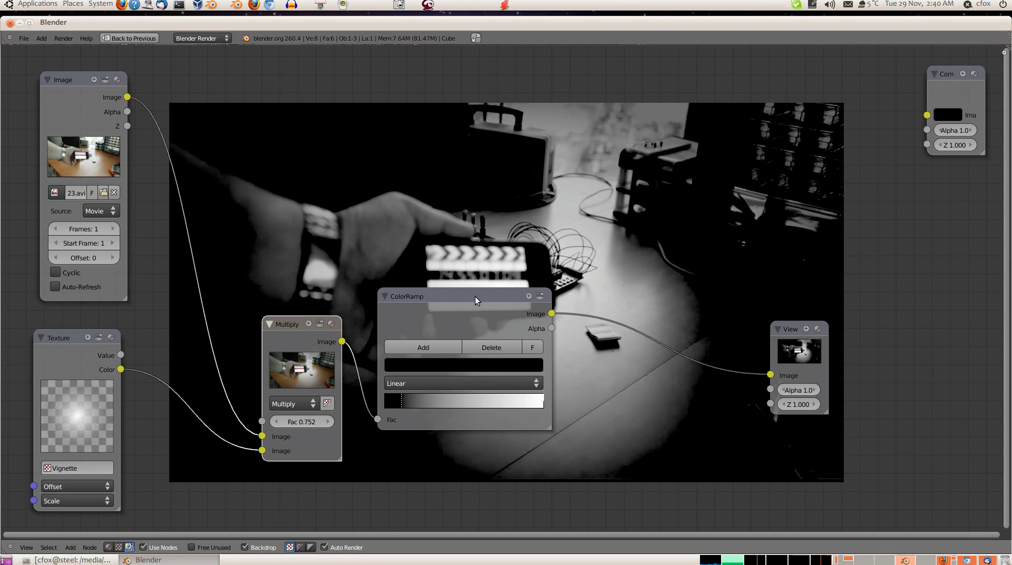
left_click_drag(472, 296, 506, 241)
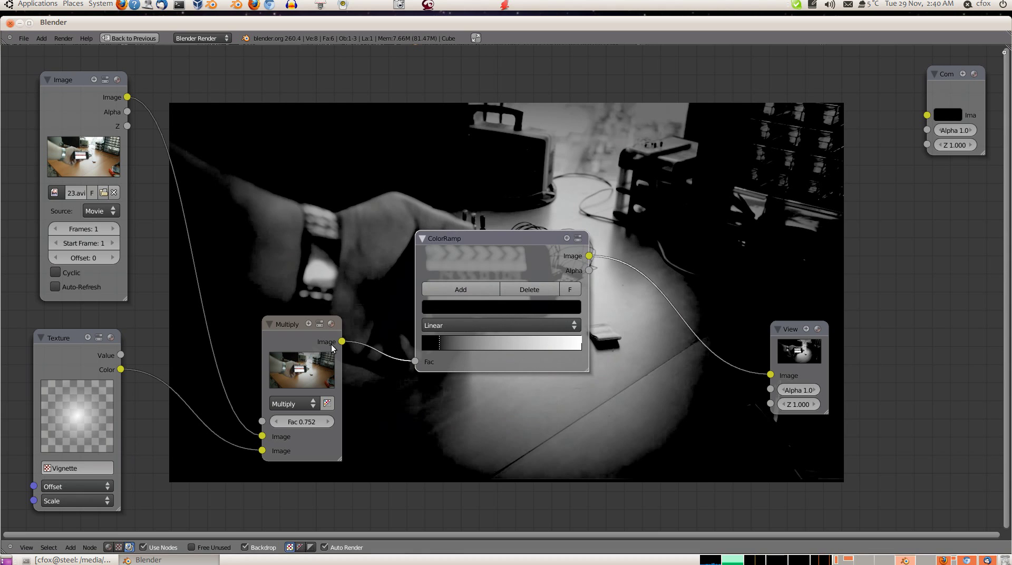
- Rewire so Texture Color feeds the ColorRamp Fac and the ramp feeds Multiply's lower Image input
left_click_drag(342, 343, 771, 374)
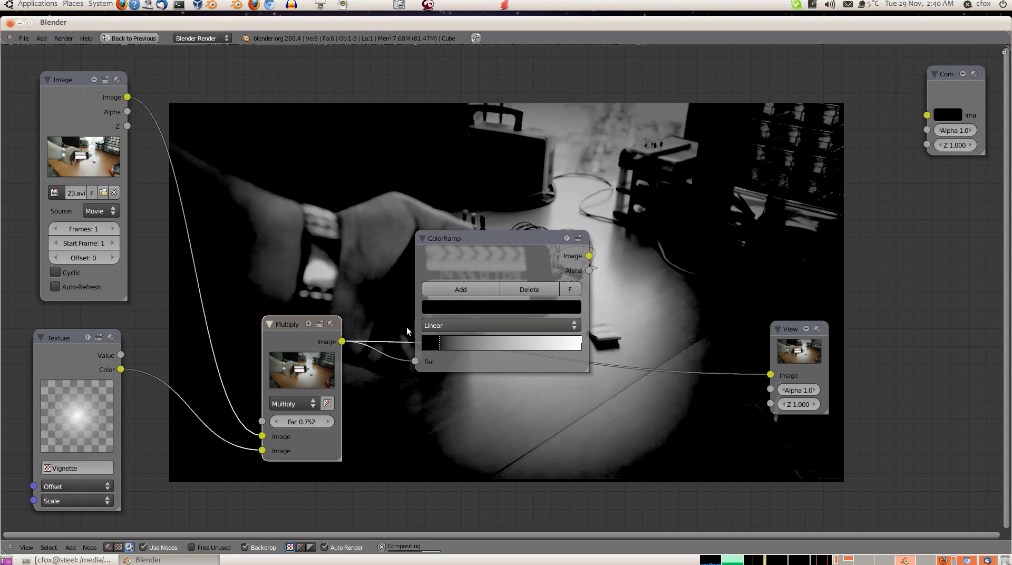
left_click_drag(289, 324, 671, 340)
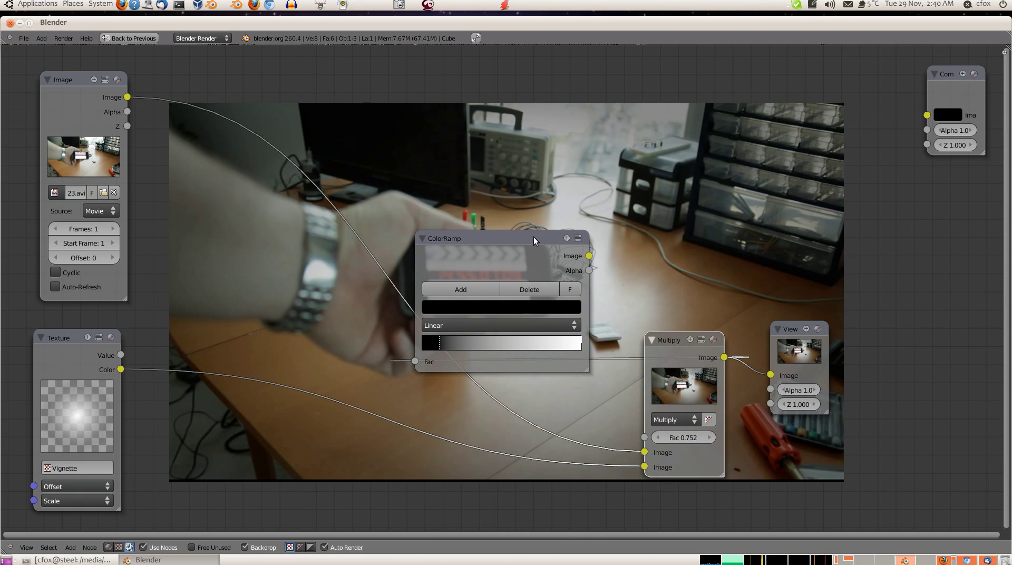
left_click_drag(522, 244, 327, 340)
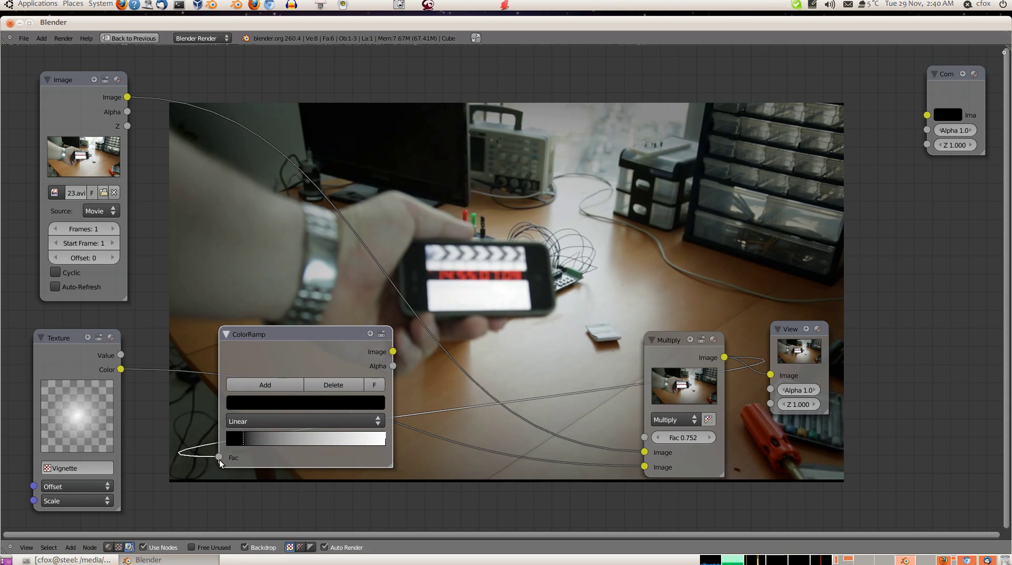
left_click_drag(219, 457, 214, 473)
left_click_drag(120, 370, 219, 457)
left_click_drag(392, 351, 644, 467)
- Move the ColorRamp's white stop close to the black stop for a faint edge vignette
left_click_drag(325, 337, 348, 351)
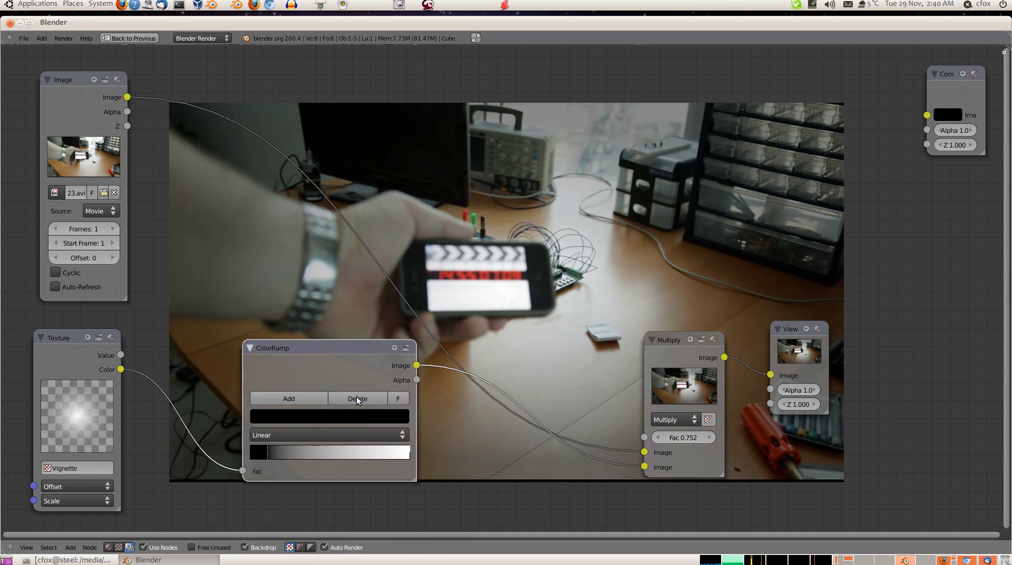
left_click_drag(267, 452, 299, 453)
left_click_drag(408, 453, 273, 452)
left_click_drag(346, 454, 372, 458)
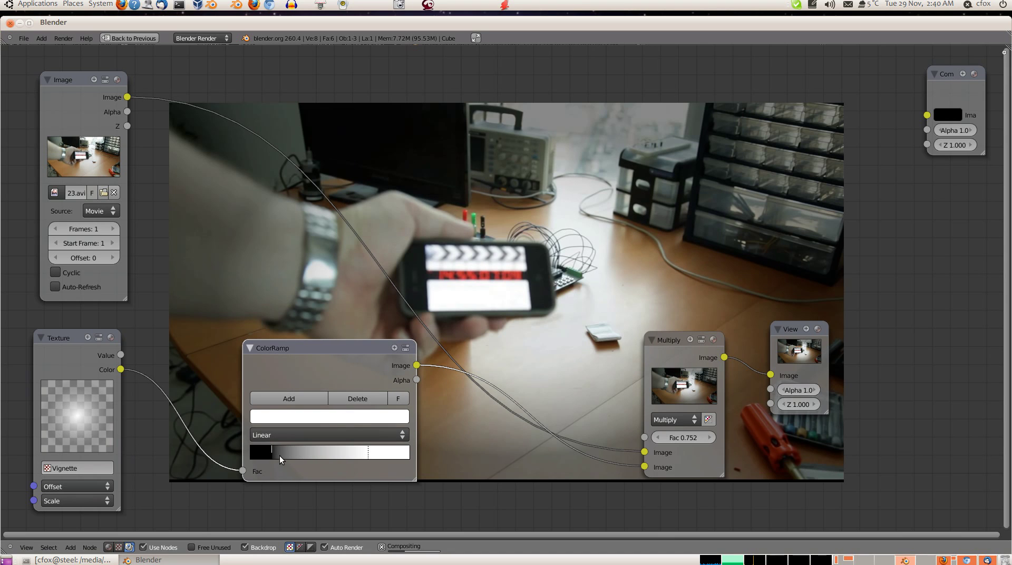
left_click_drag(273, 453, 254, 453)
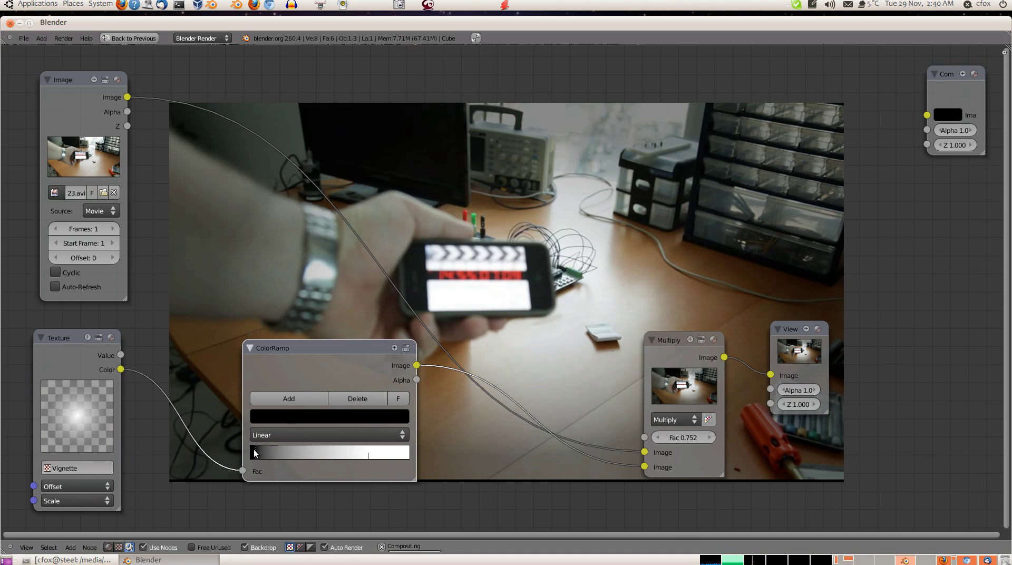
left_click_drag(368, 457, 253, 457)
left_click(375, 456)
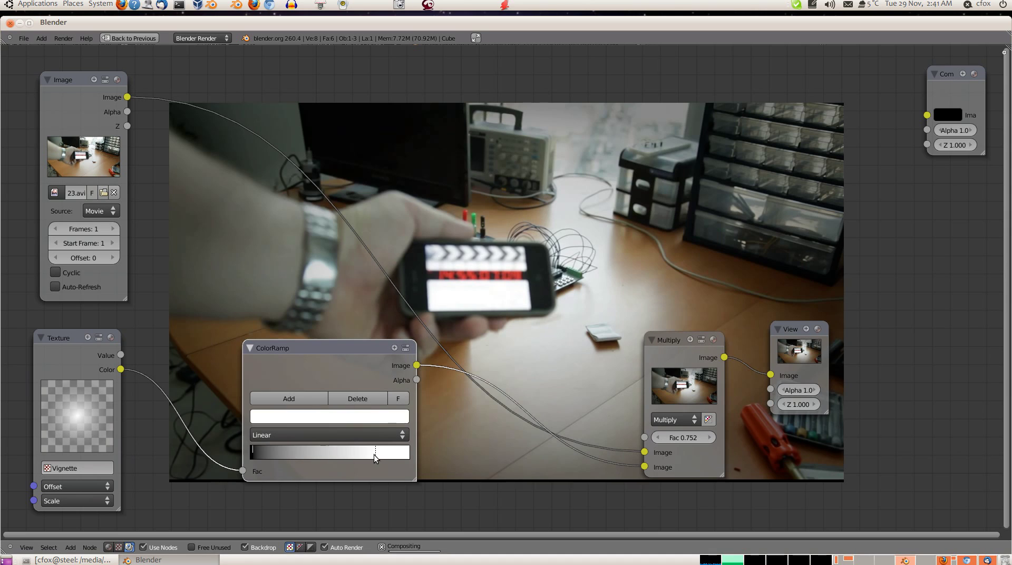
left_click_drag(376, 456, 296, 457)
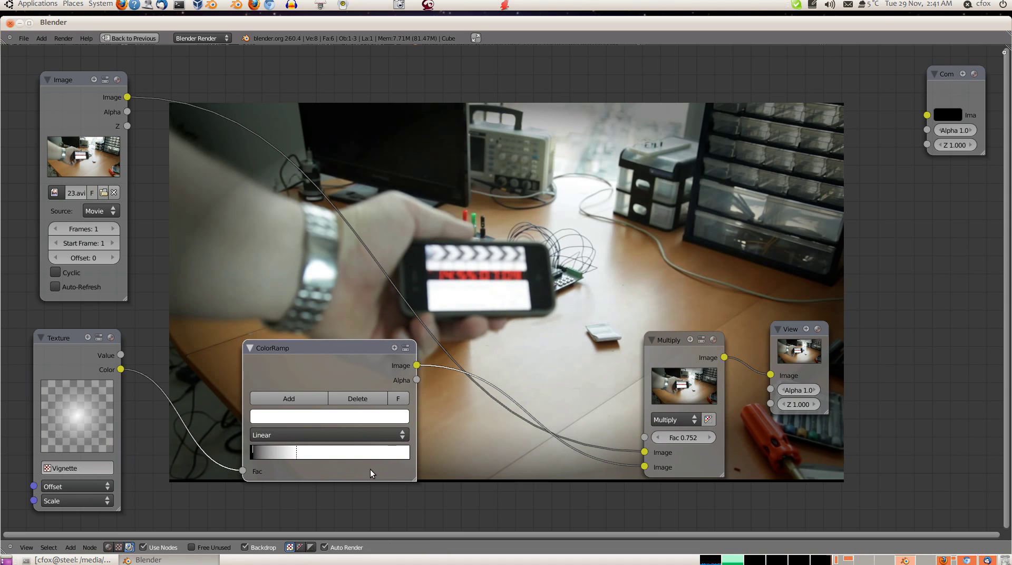
left_click_drag(254, 450, 284, 451)
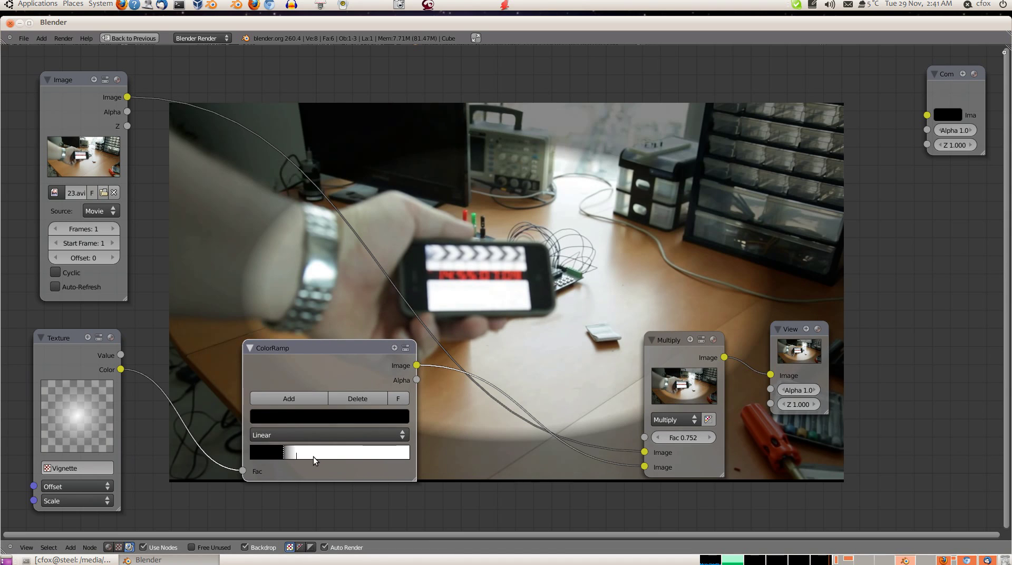
key("ctrl+z")
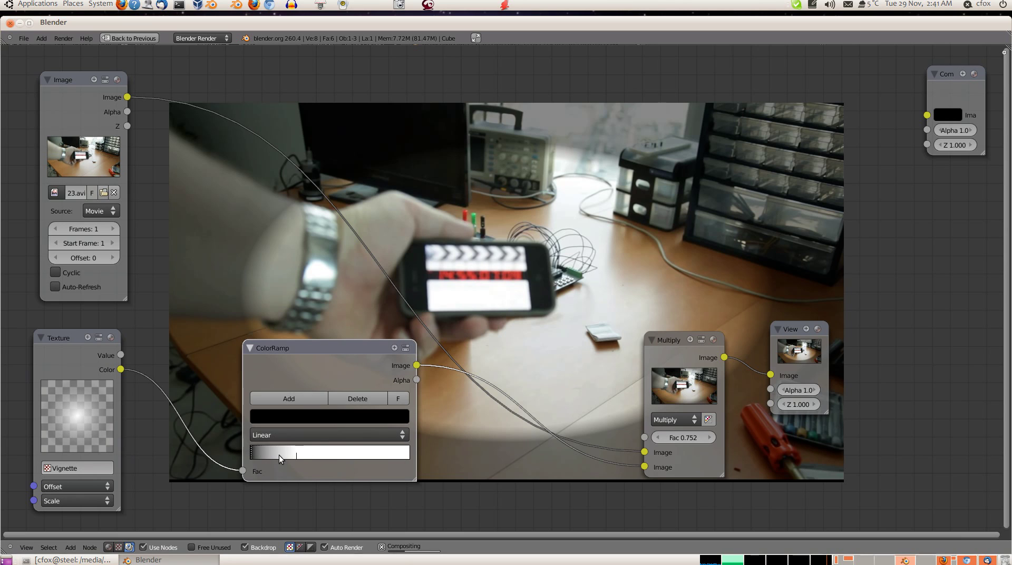
left_click_drag(295, 456, 271, 455)
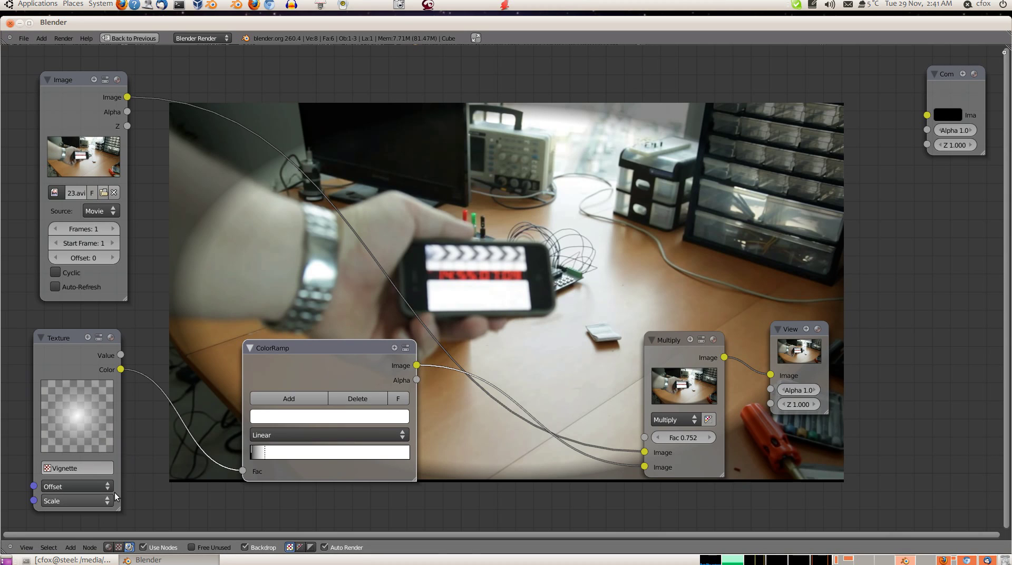
- Insert a Scale node on the link between the ColorRamp and Multiply nodes
left_click(70, 547)
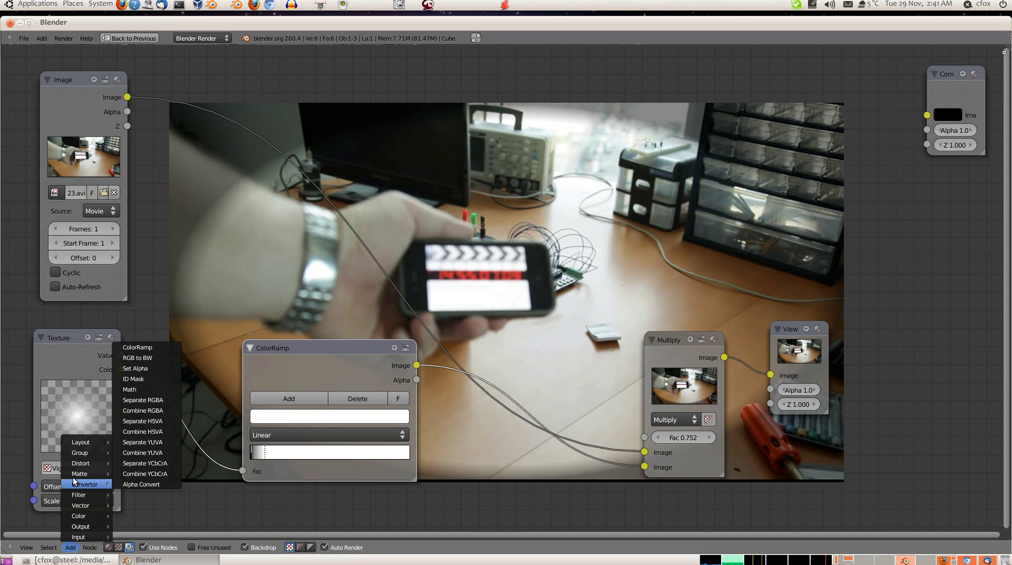
mouse_move(91, 463)
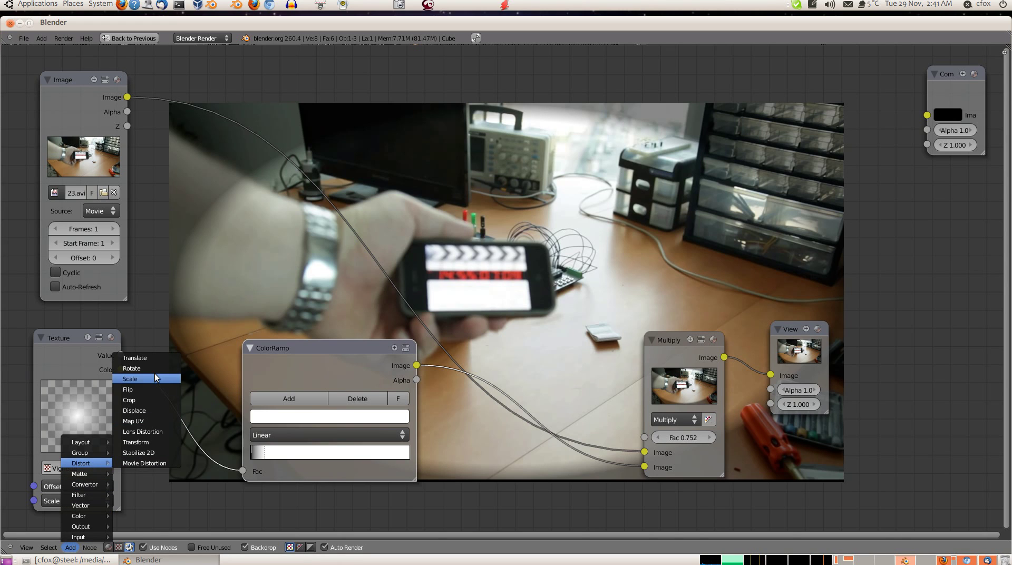
left_click(153, 378)
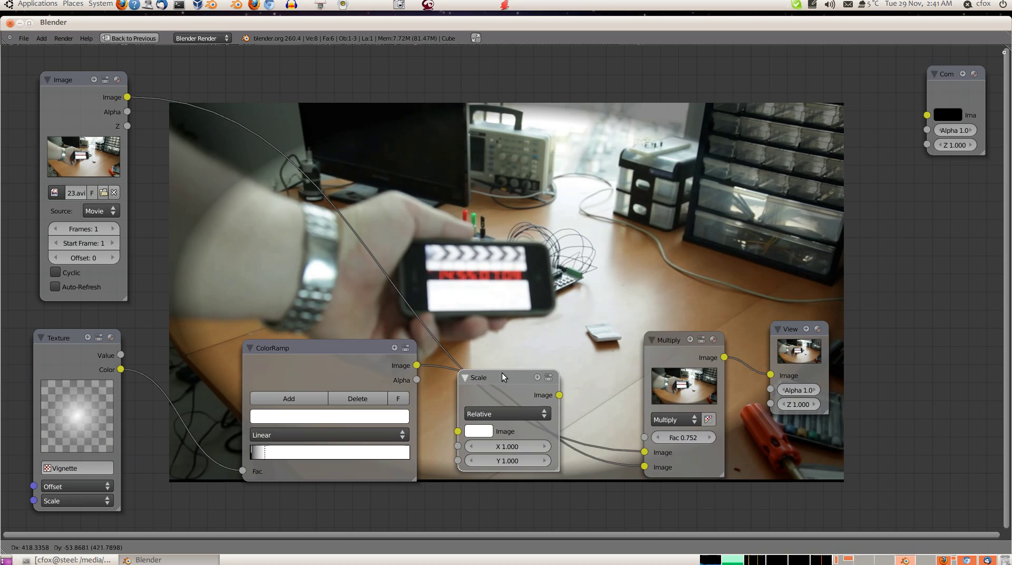
left_click(476, 362)
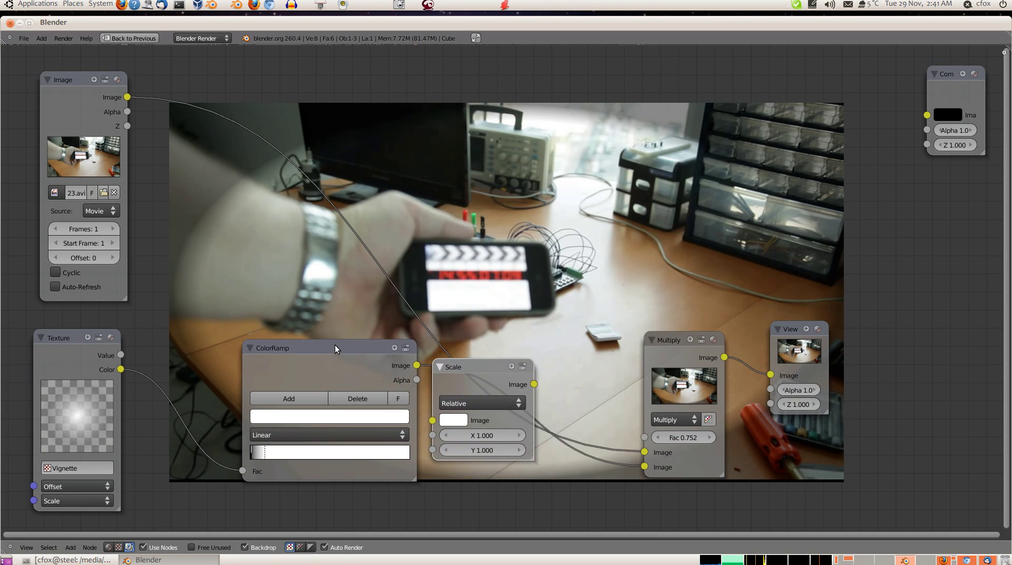
left_click_drag(334, 345, 294, 377)
mouse_move(460, 373)
left_mouse_down()
mouse_move(435, 421)
mouse_move(463, 391)
left_mouse_up()
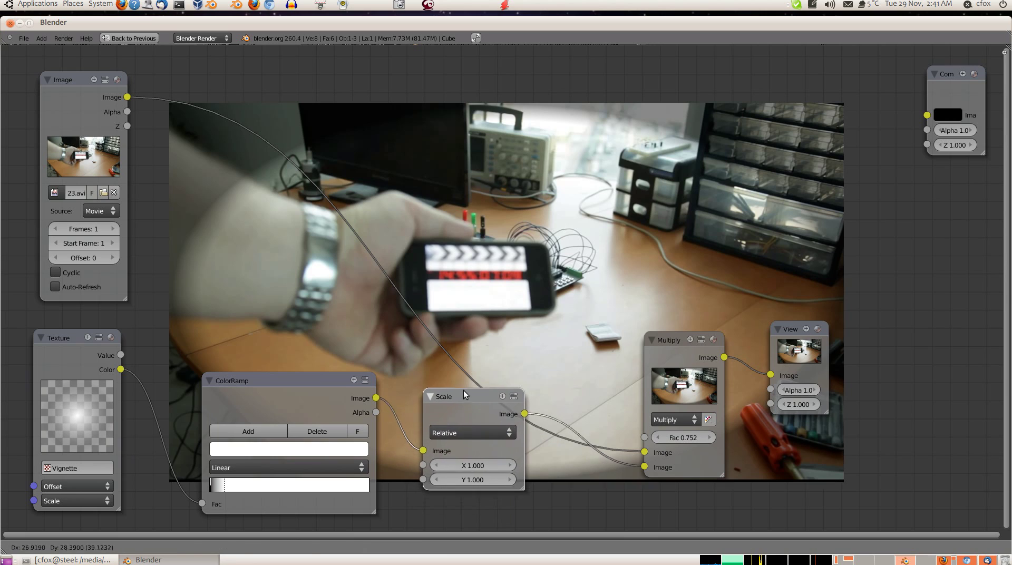
- Set the Scale node's X and Y to 1.5
left_click(471, 462)
type("1.5")
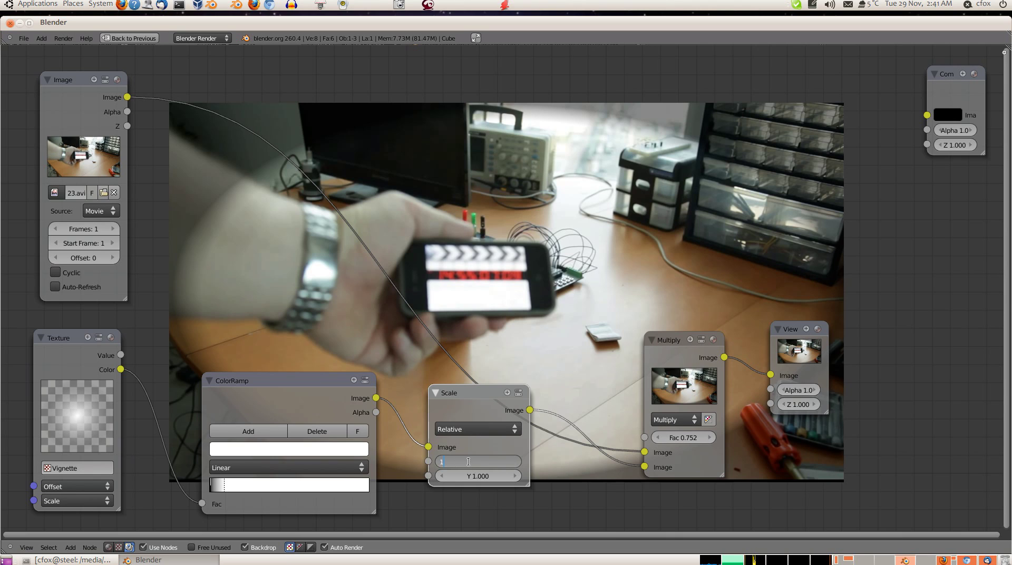
key("Return")
left_click(469, 476)
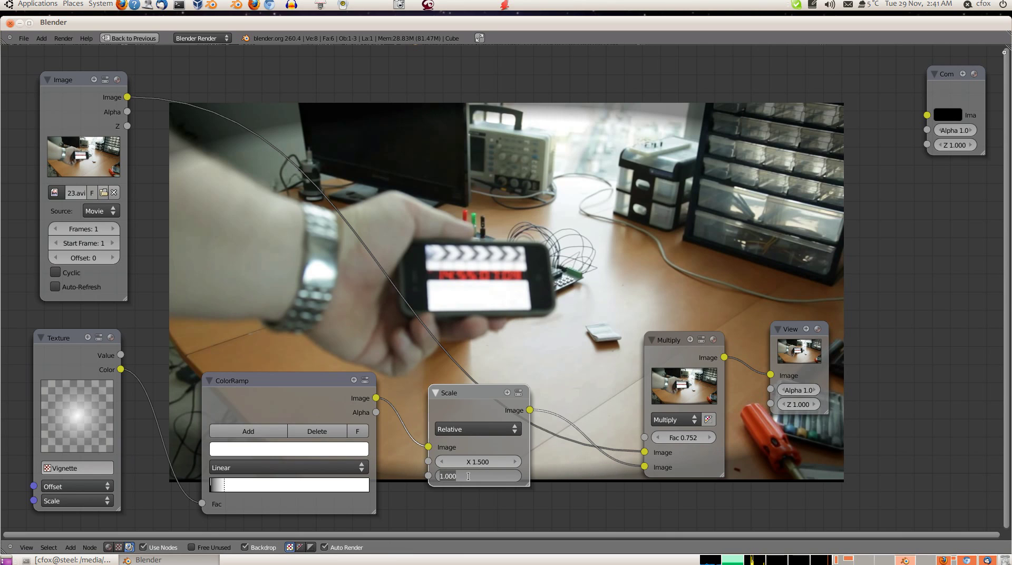
type("1.5")
key("Return")
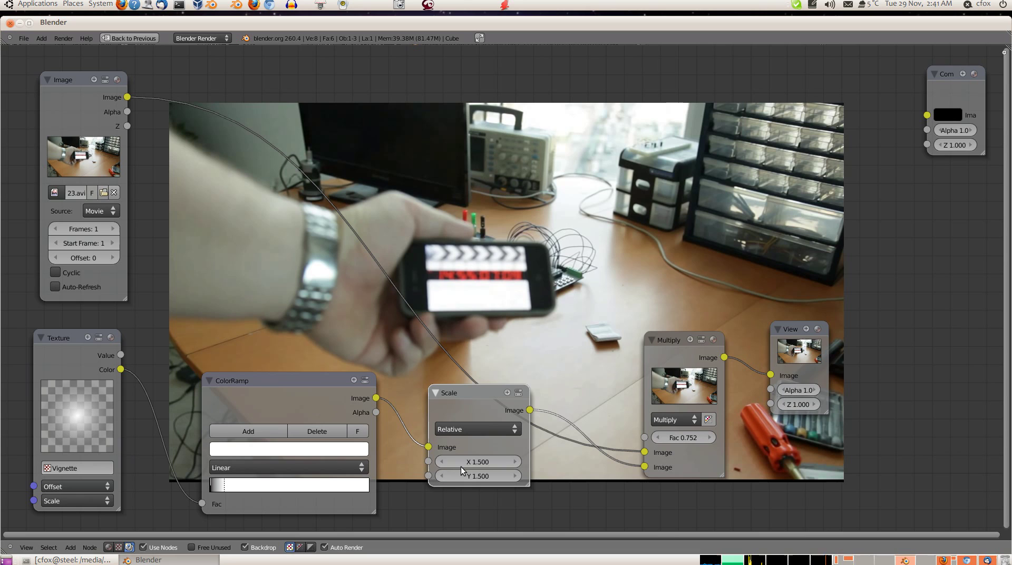
- Preview the mask by switching the blend to Mix with Fac 1
left_click(682, 426)
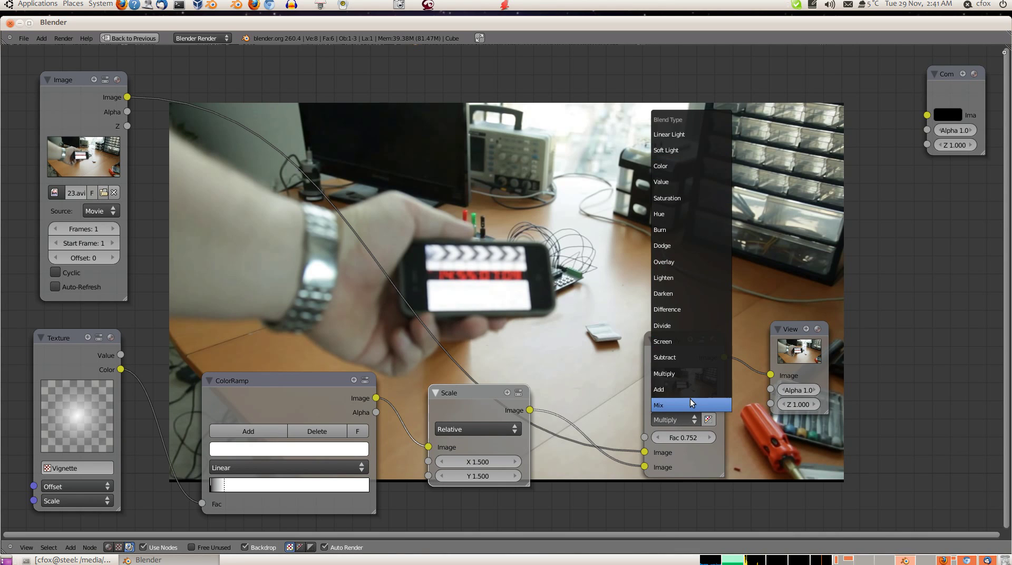
left_click(690, 404)
left_click(682, 438)
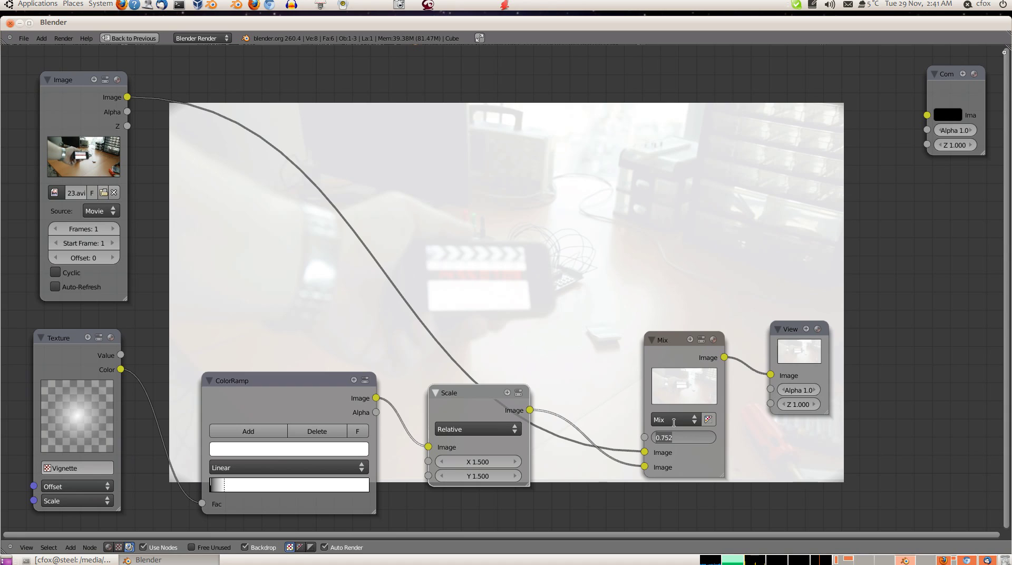
type("1")
key("Return")
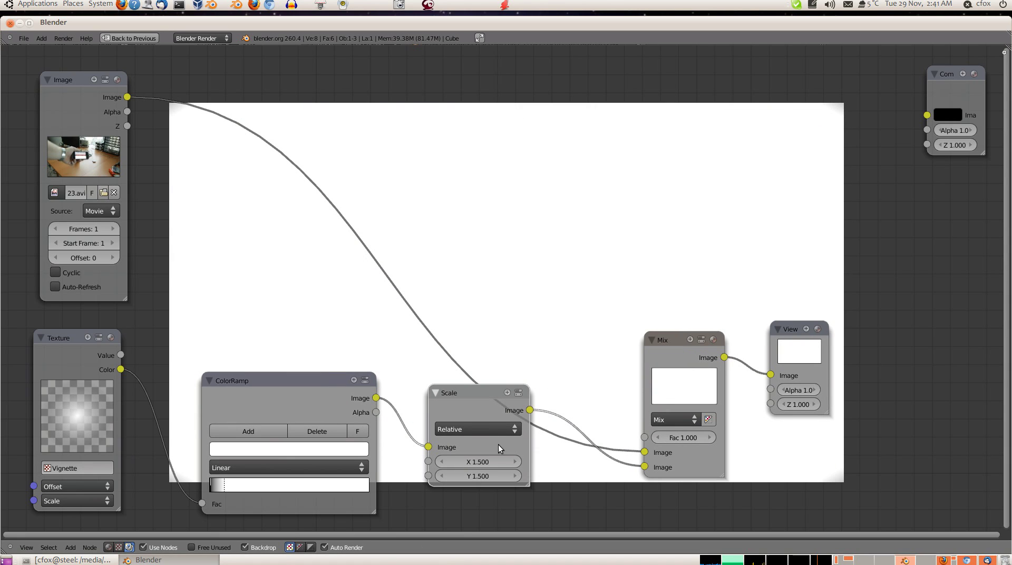
- Change Scale X and Y to 1.2, then set the blend back to Multiply
left_click(477, 461)
type("1")
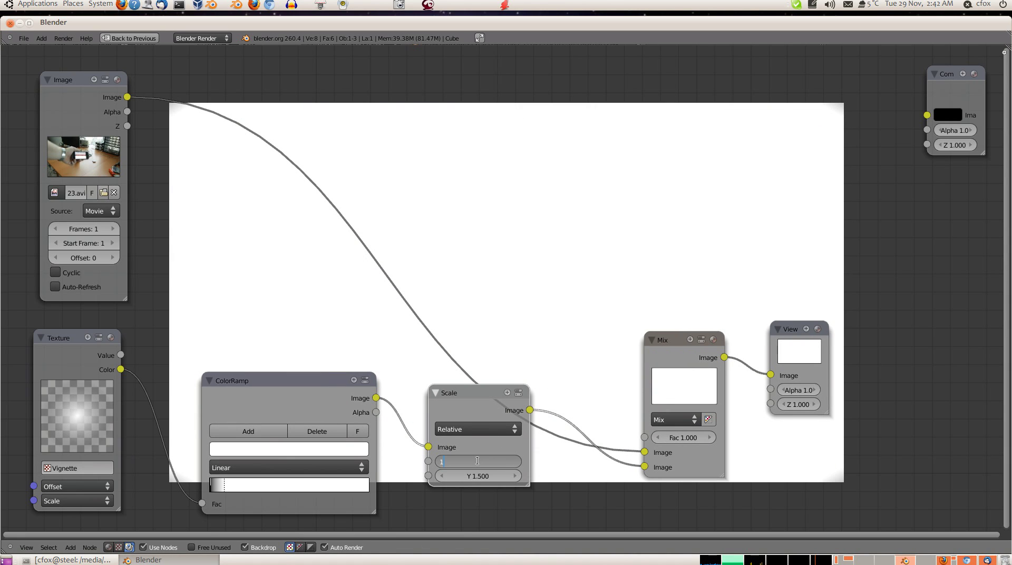
type(".2")
key("Return")
left_click(472, 475)
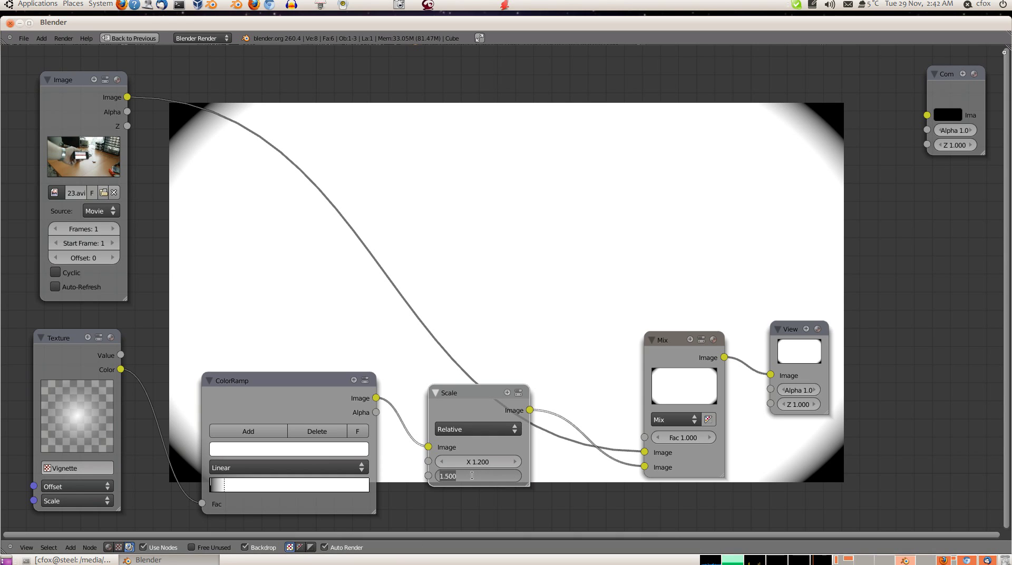
type("1.2")
key("Return")
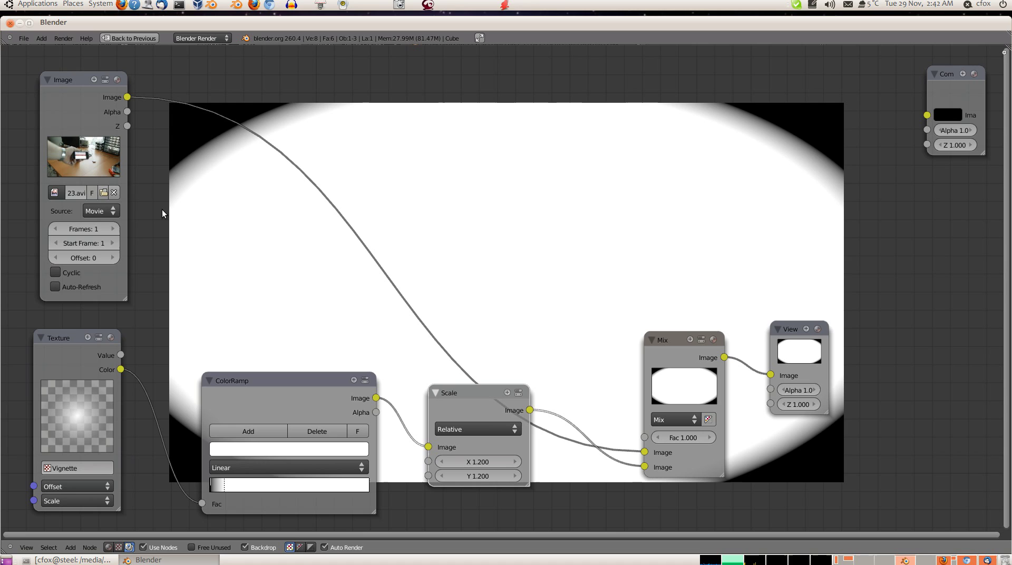
left_click(688, 422)
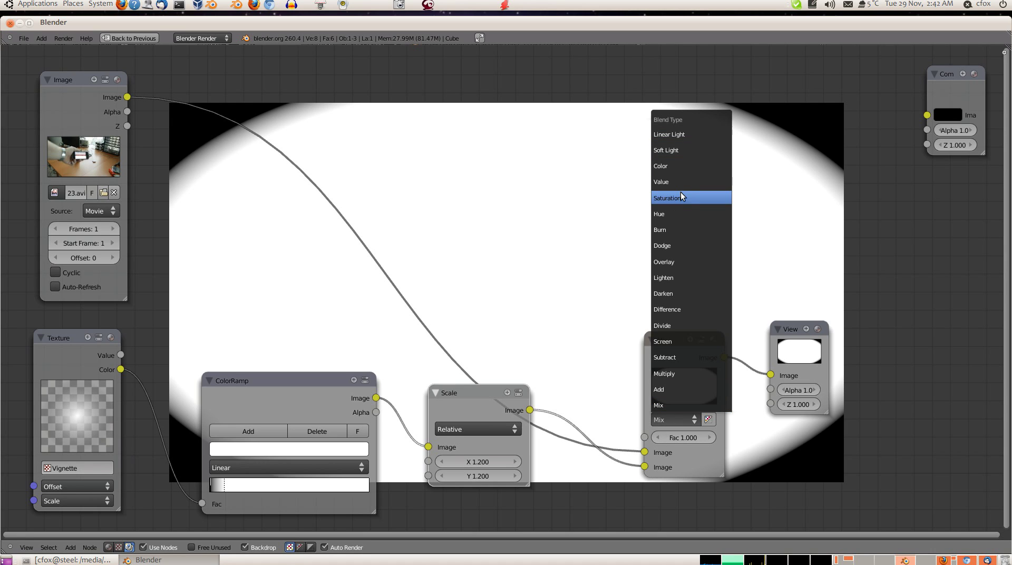
left_click(680, 373)
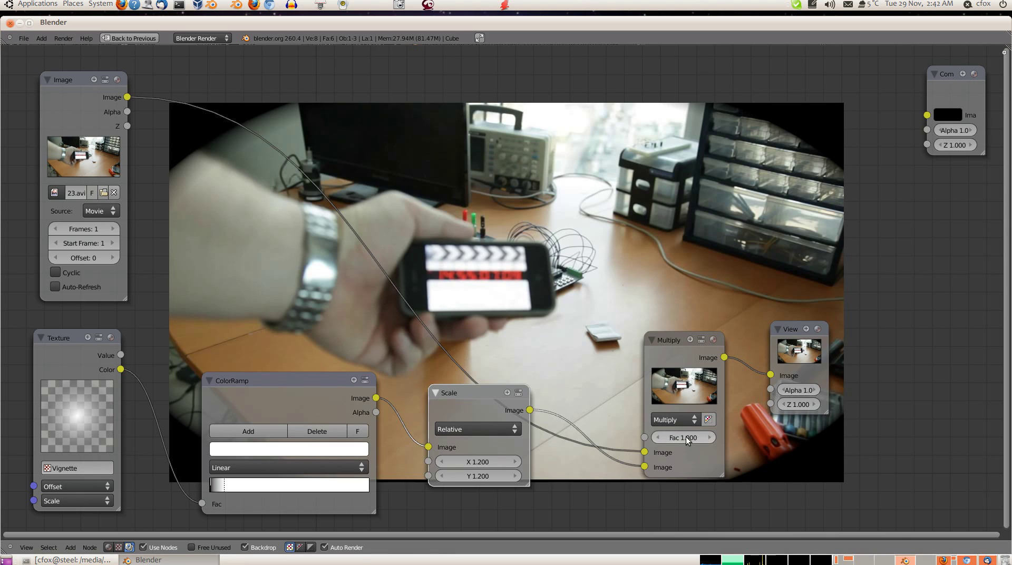
- Enter 0.75 as the Multiply factor, then drag it slightly lower
left_click(685, 437)
type("0.75")
key("Return")
left_click_drag(696, 438, 681, 438)
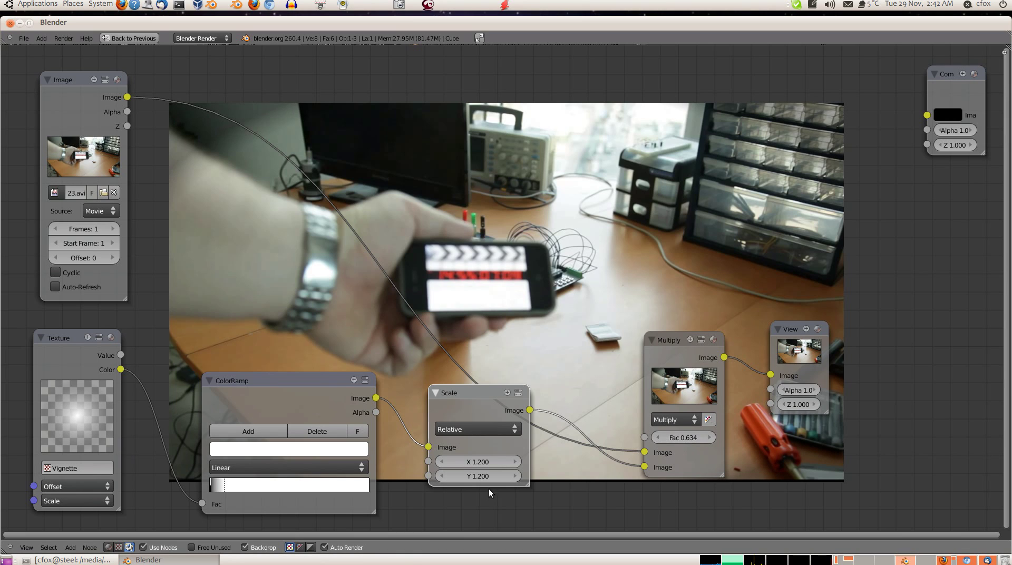
- Shift the ColorRamp black and white stops, settle Multiply at 0.630, and move the View node right
mouse_move(220, 485)
left_mouse_down()
mouse_move(268, 485)
mouse_move(211, 484)
left_mouse_up()
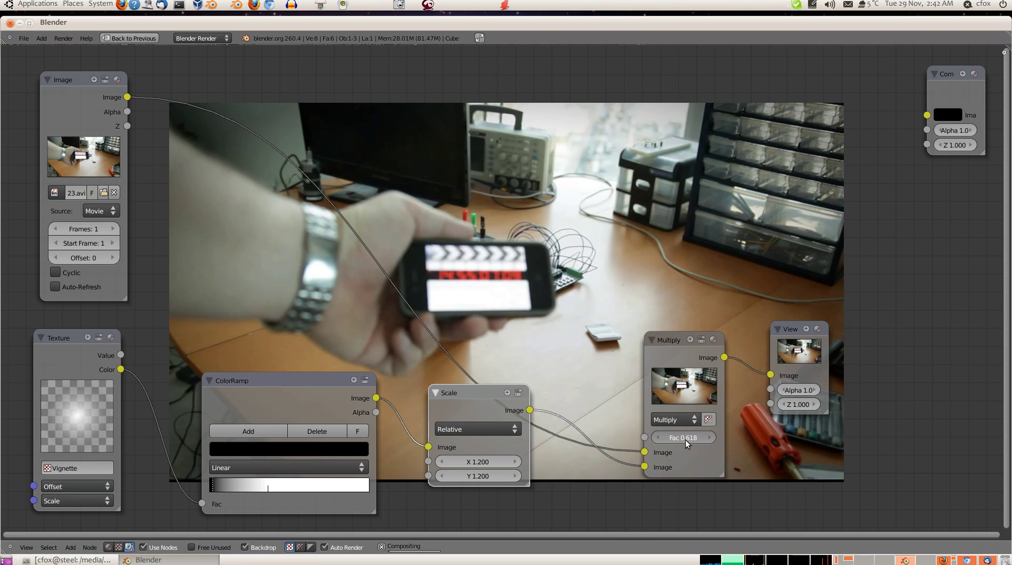
mouse_move(685, 440)
left_mouse_down()
mouse_move(674, 438)
mouse_move(690, 441)
left_mouse_up()
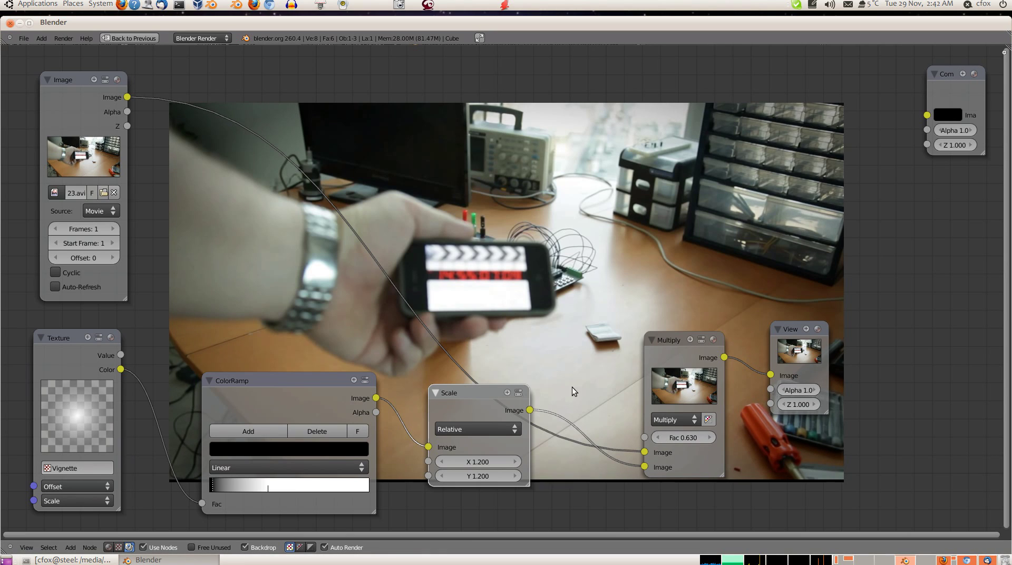
left_click_drag(792, 325, 865, 259)
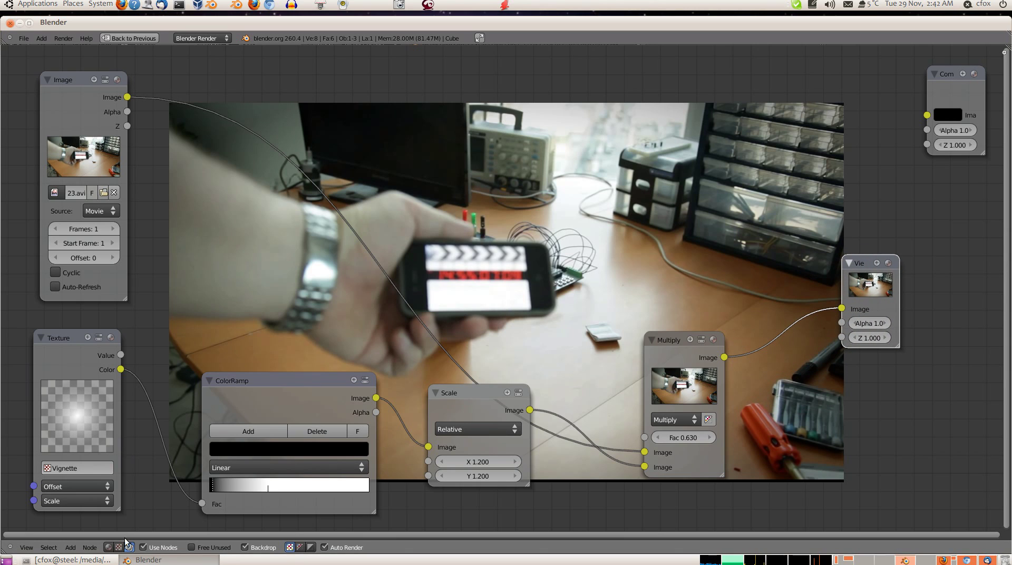
- Add a SplitViewer output node and place it at the upper right
left_click(71, 548)
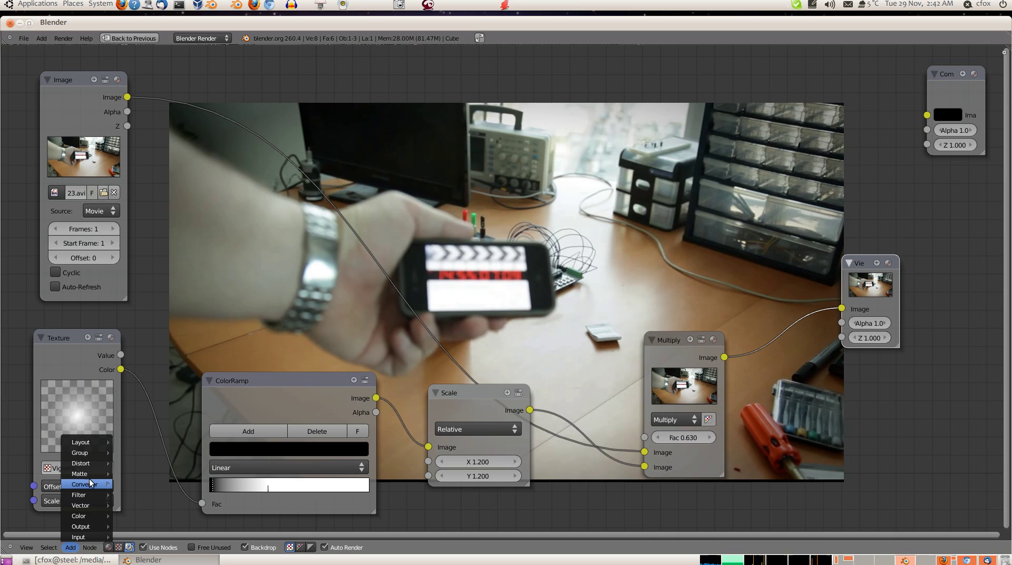
mouse_move(87, 525)
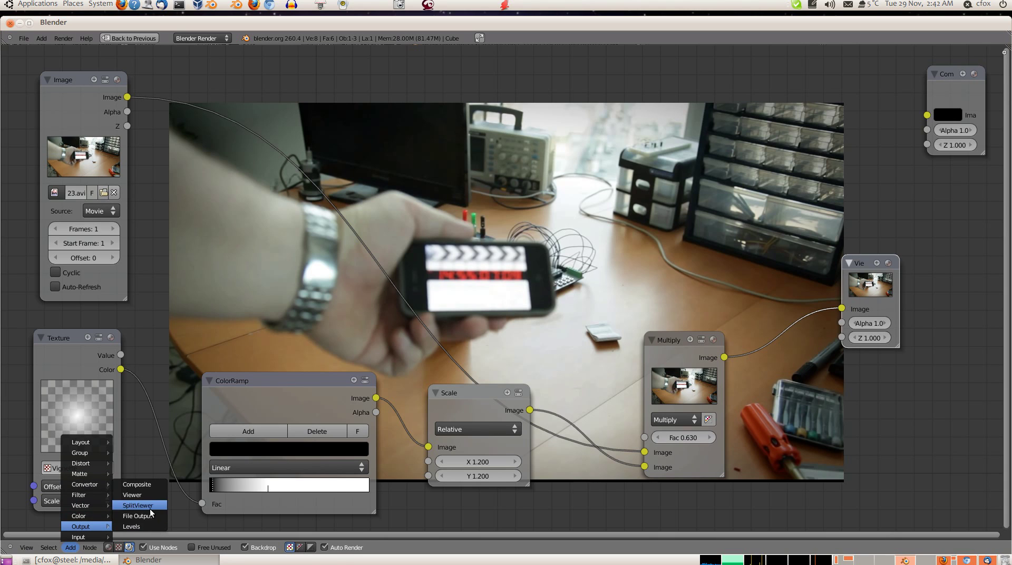
left_click(141, 506)
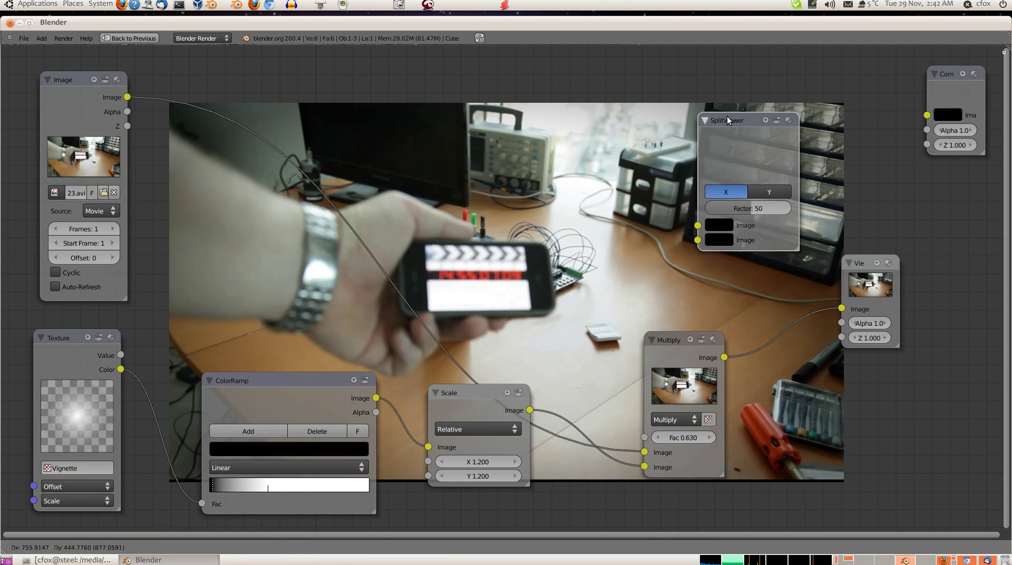
left_click(733, 126)
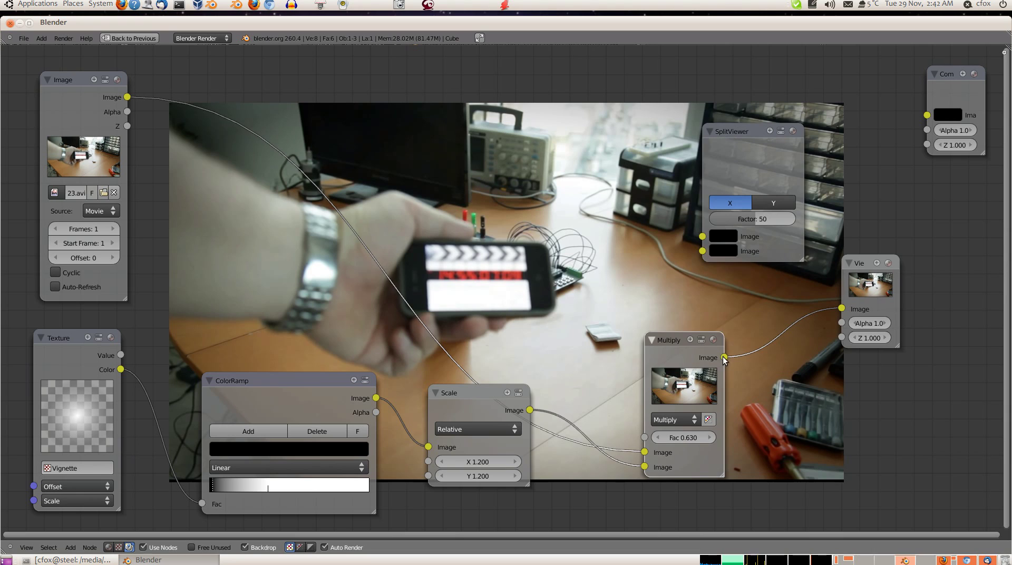
- Connect the original clip to SplitViewer's first input and the Multiply result to its second
left_click_drag(724, 357, 702, 251)
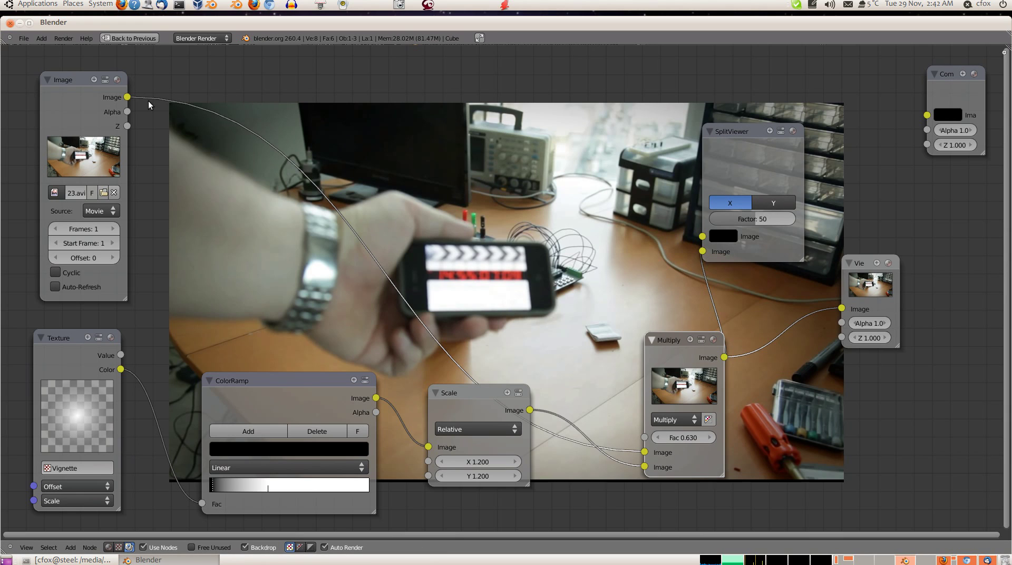
left_click_drag(130, 99, 704, 237)
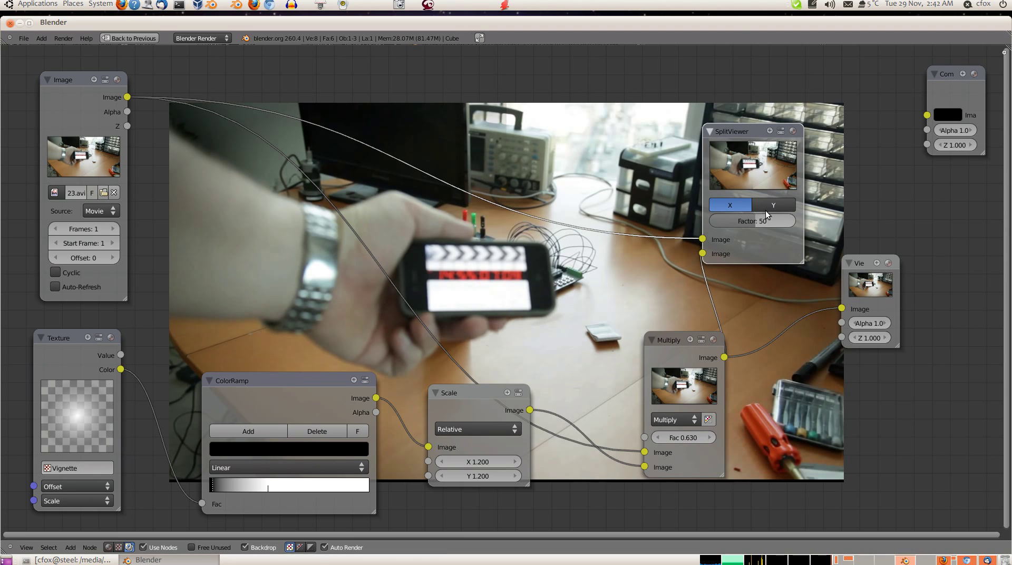
left_click_drag(748, 212, 789, 226)
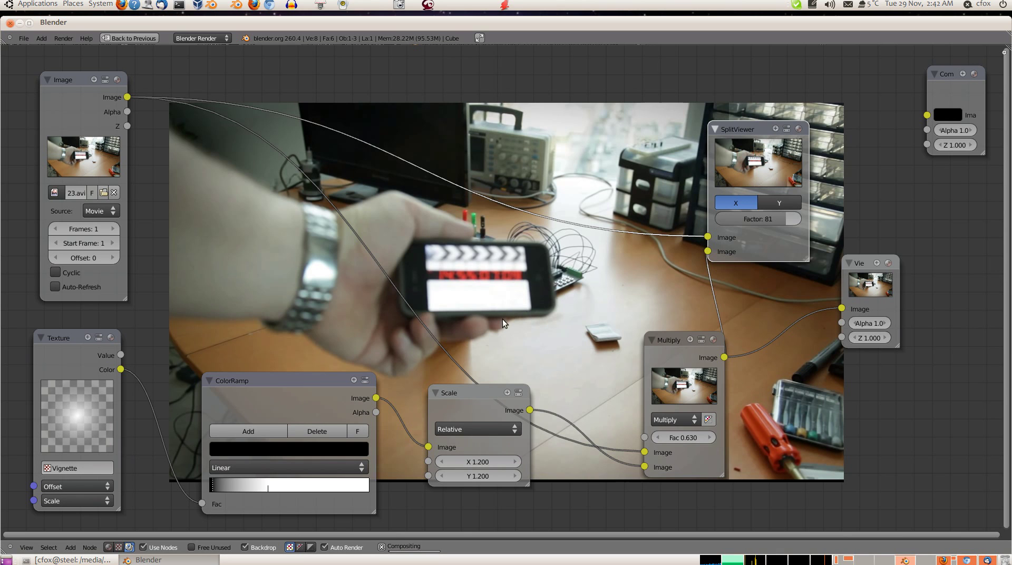
- Move the SplitViewer beside the Composite node and lower its factor to 64
middle_click_drag(759, 139, 687, 431)
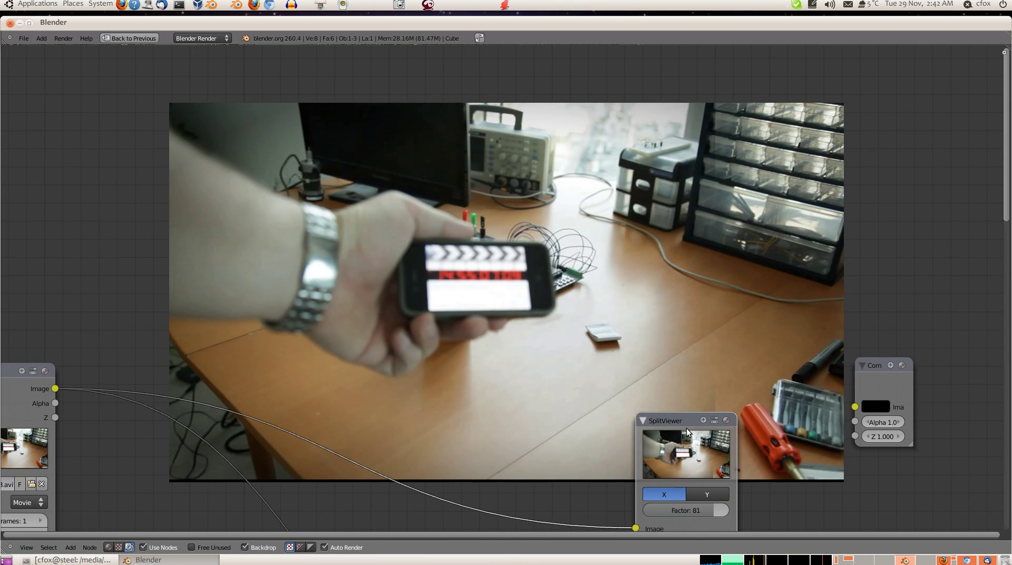
left_click_drag(687, 431, 784, 297)
mouse_move(798, 380)
left_mouse_down()
mouse_move(730, 379)
mouse_move(804, 378)
mouse_move(752, 376)
mouse_move(784, 378)
left_mouse_up()
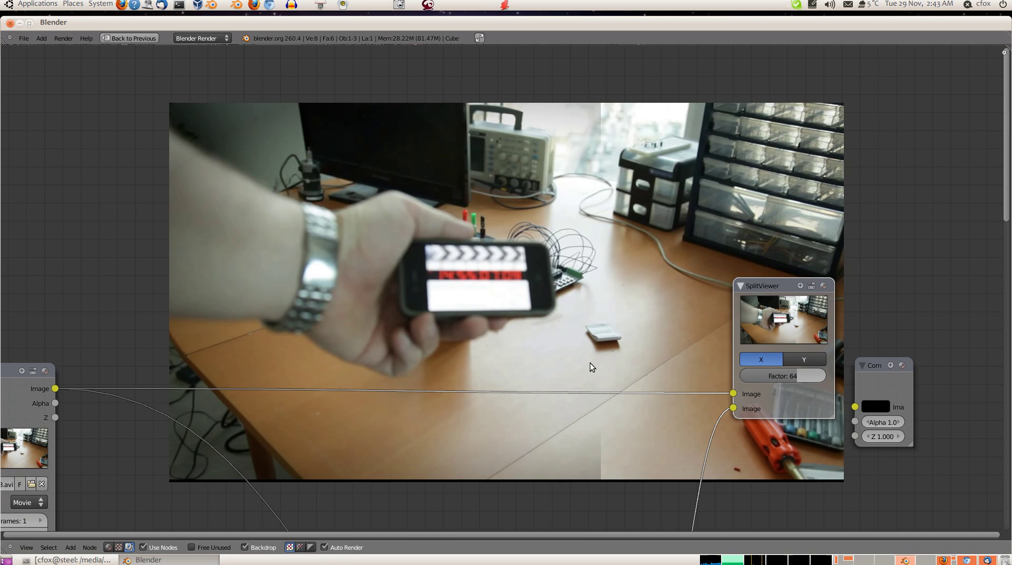